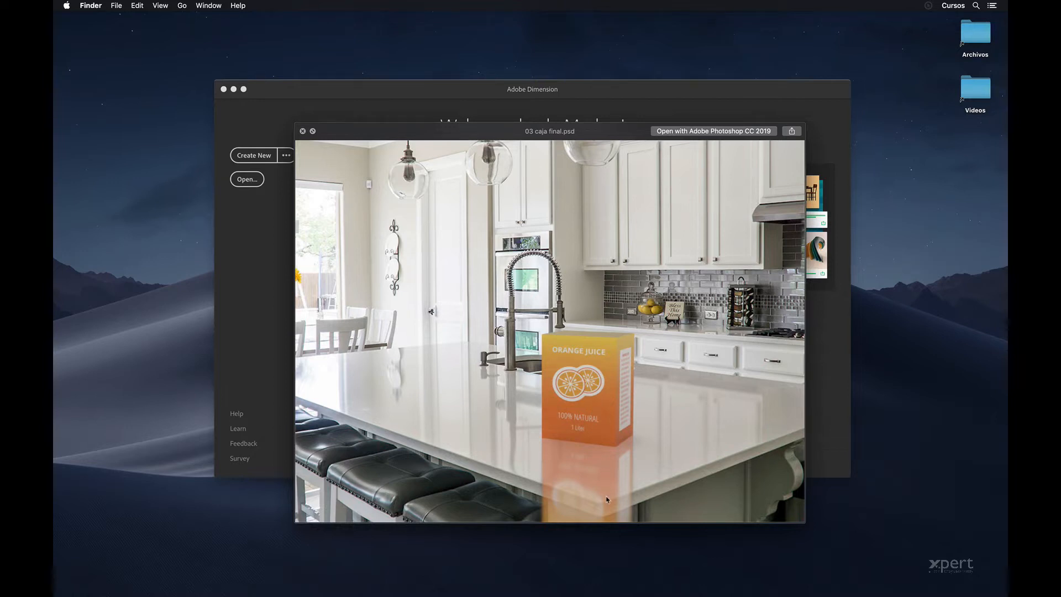
Preview the finished mockup 03 caja final2.psd and close the preview
key("Down")
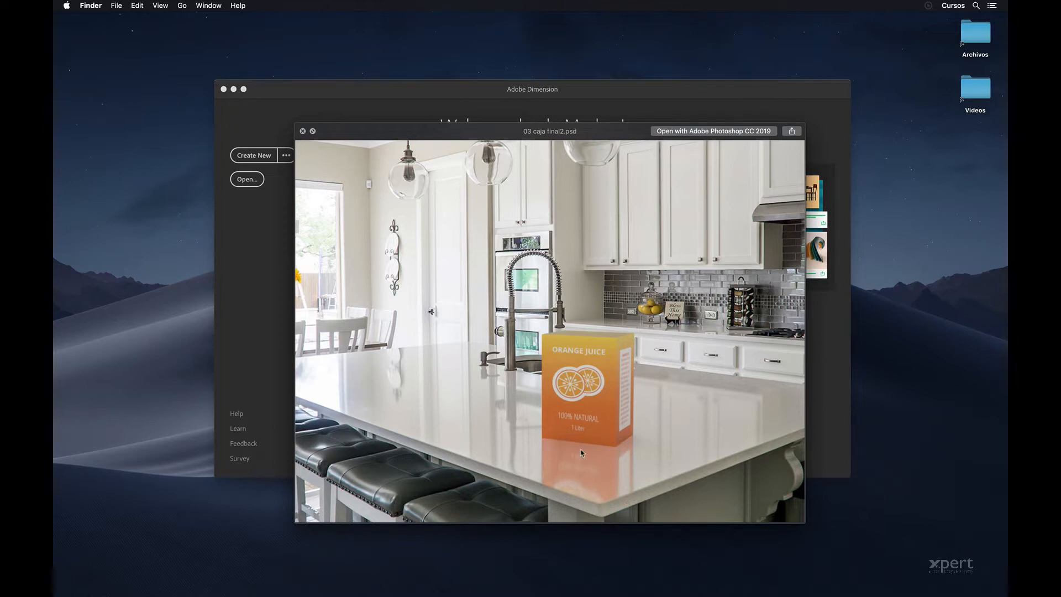
key("space")
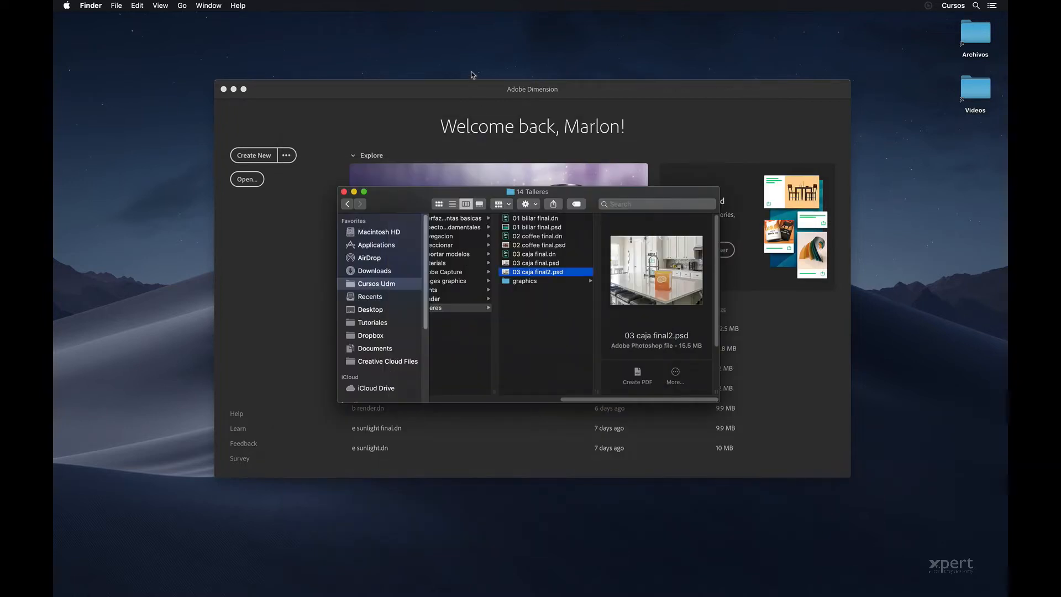
key("Escape")
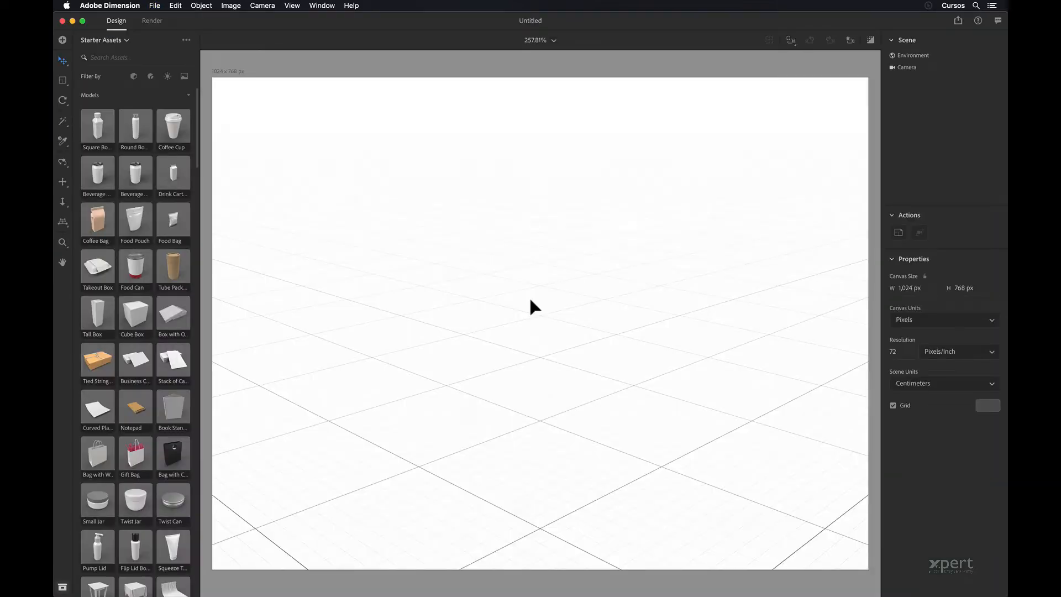
Import cabinet-contemporary-counter-1080721.jpg from the graphics folder as the scene background
left_click(154, 6)
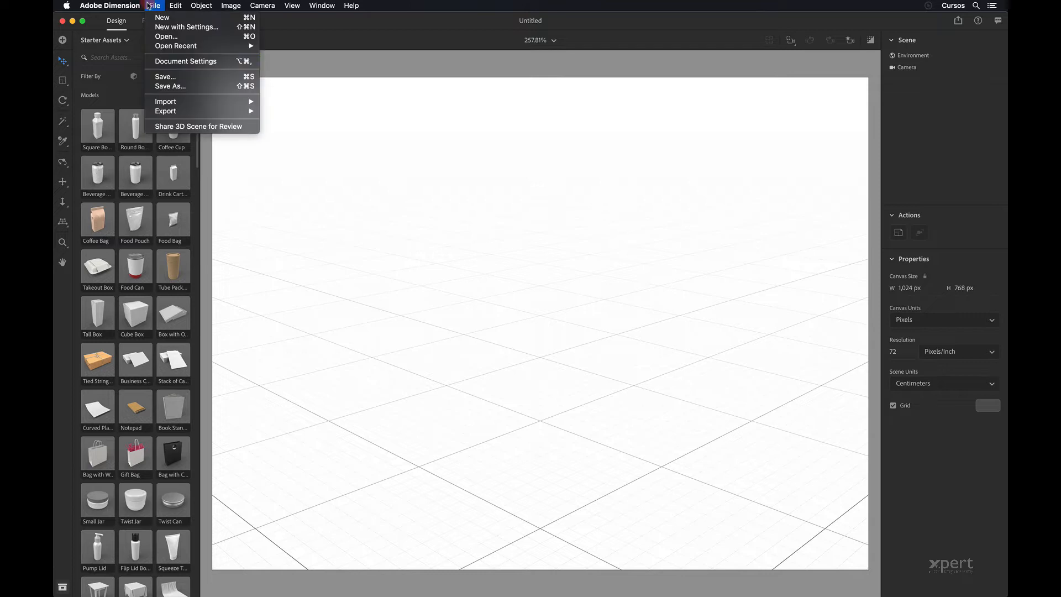
mouse_move(184, 105)
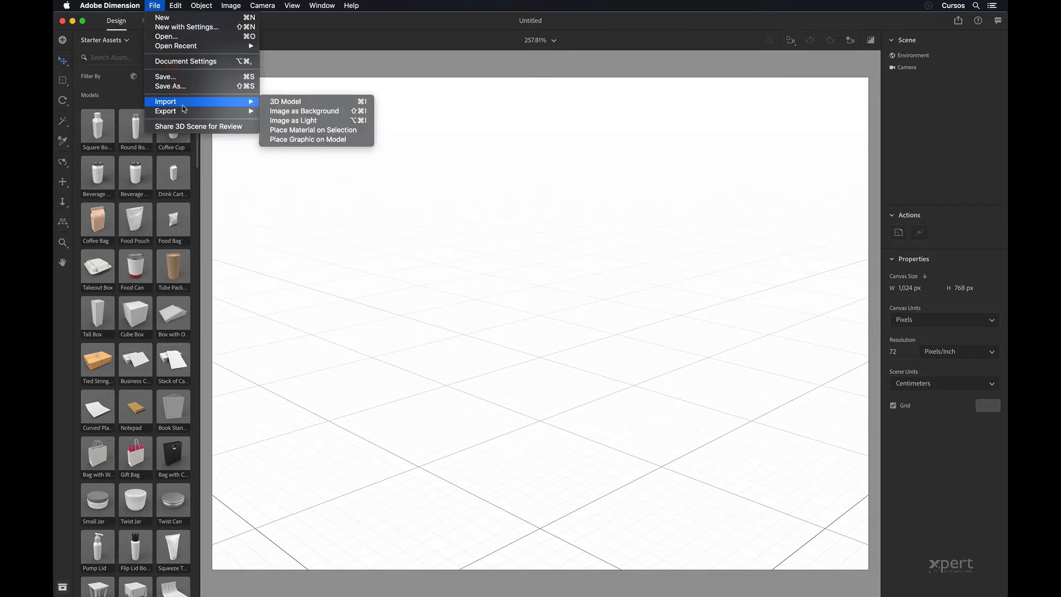
left_click(308, 111)
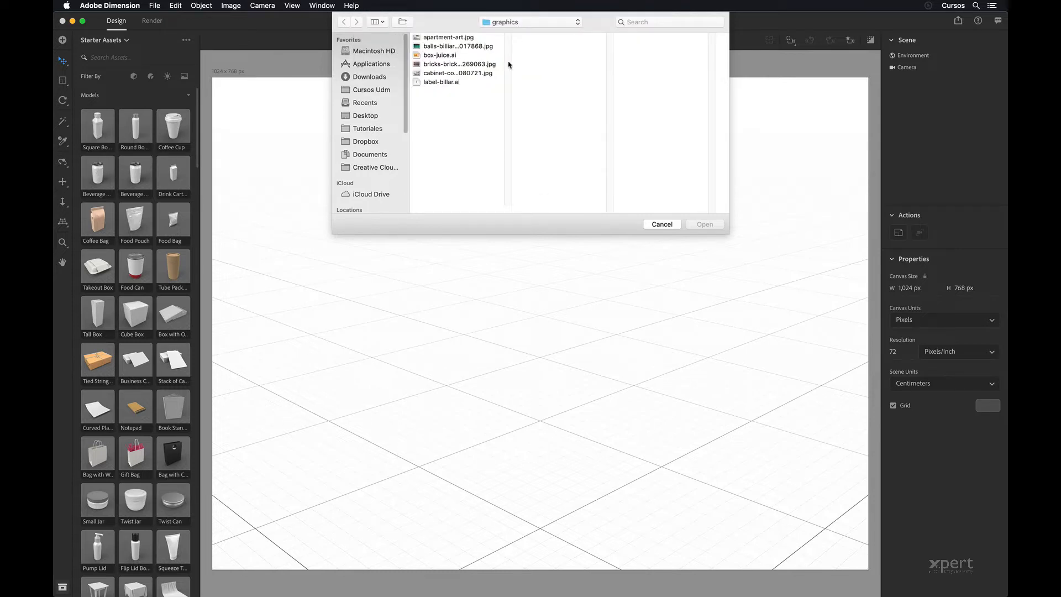
left_click(474, 74)
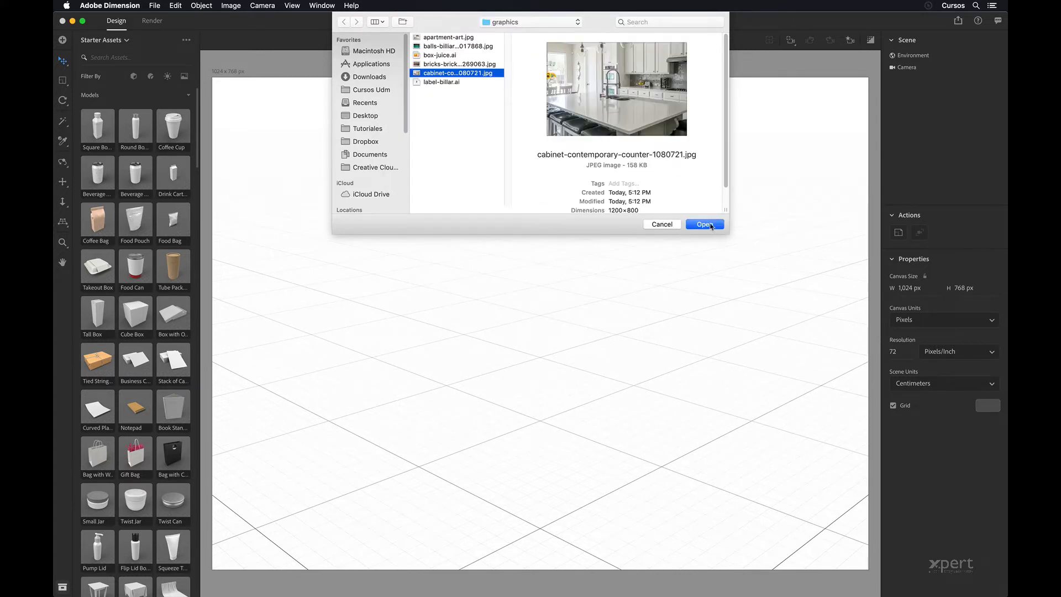
left_click(710, 224)
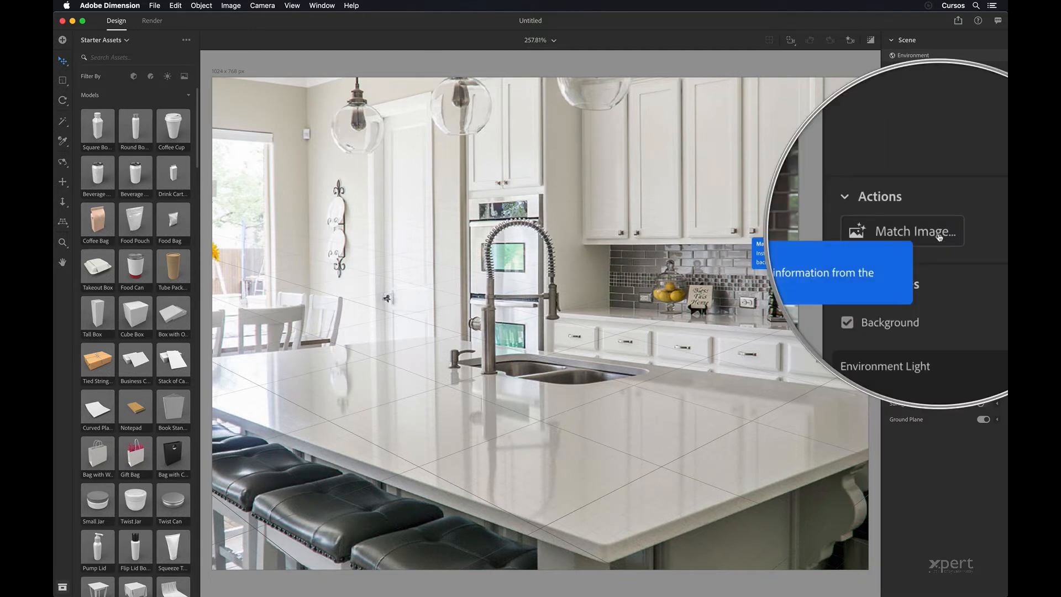
Match the scene's environment light, sunlight and camera perspective to the background image without resizing the canvas, and expand the sunlight settings
left_click(939, 234)
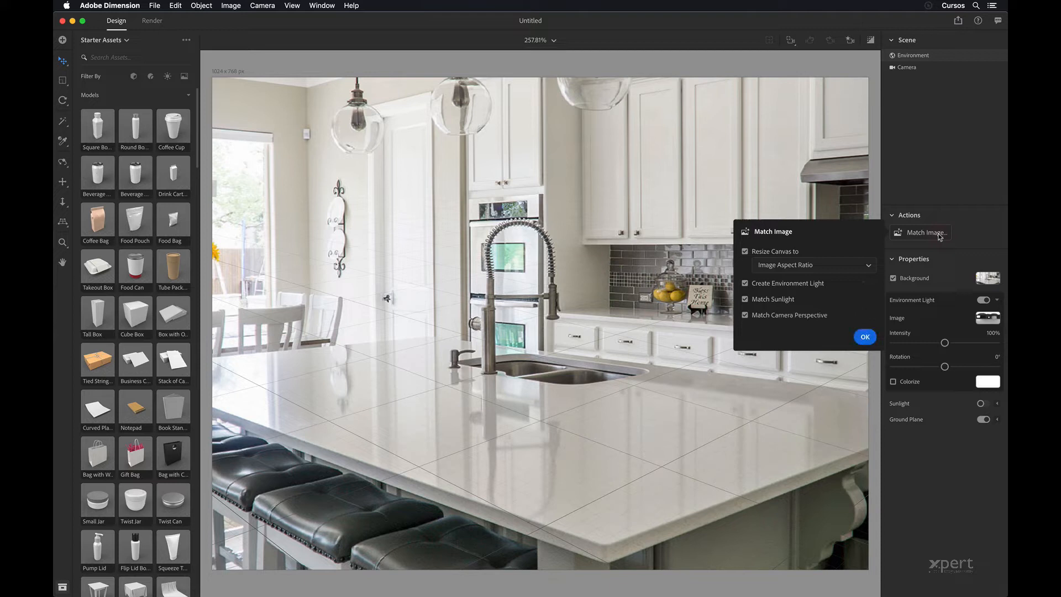
left_click(745, 253)
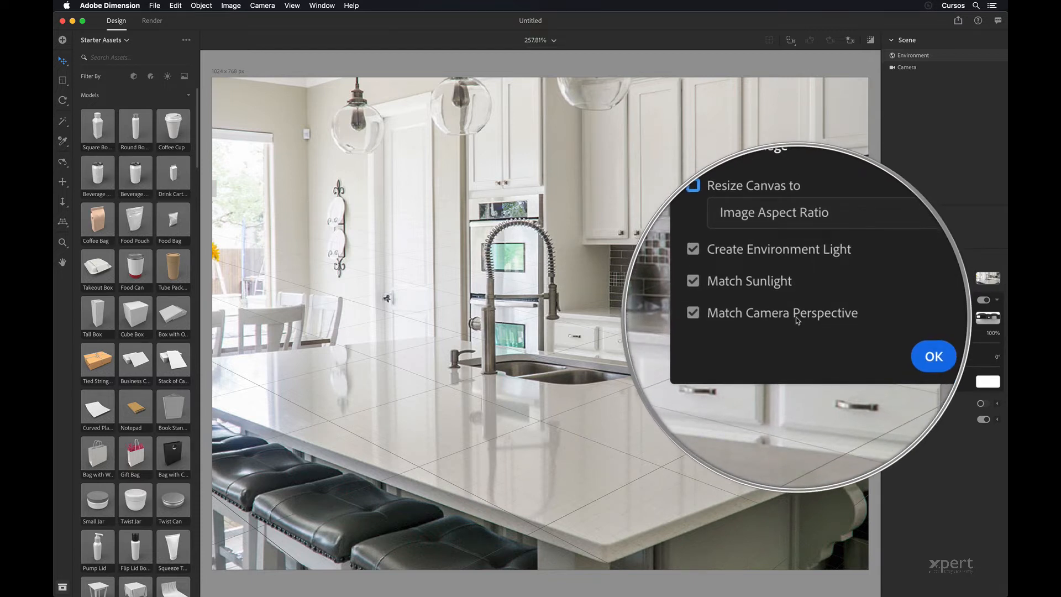
left_click(859, 339)
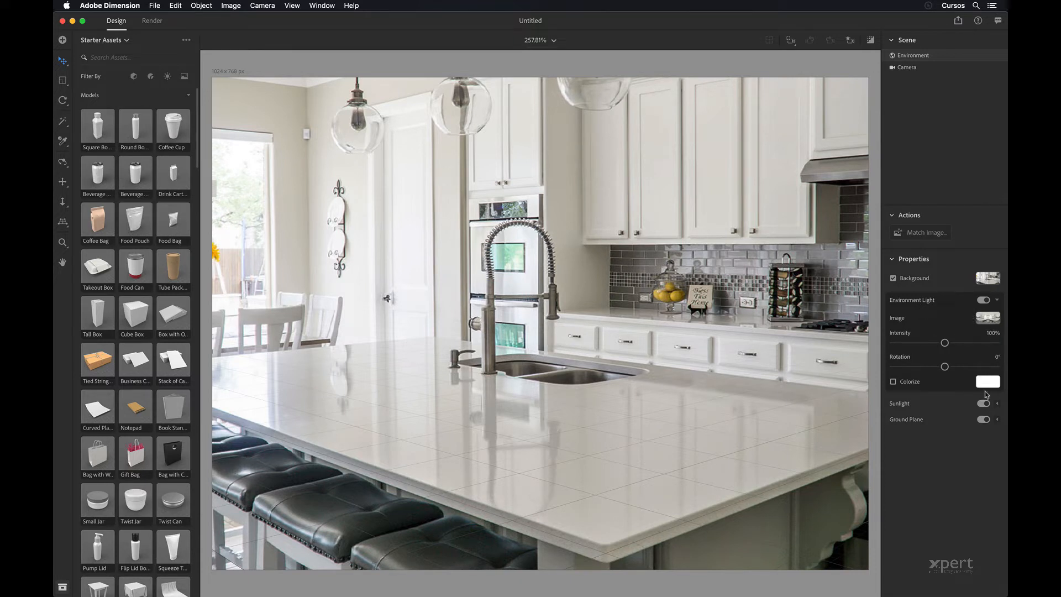
left_click(996, 404)
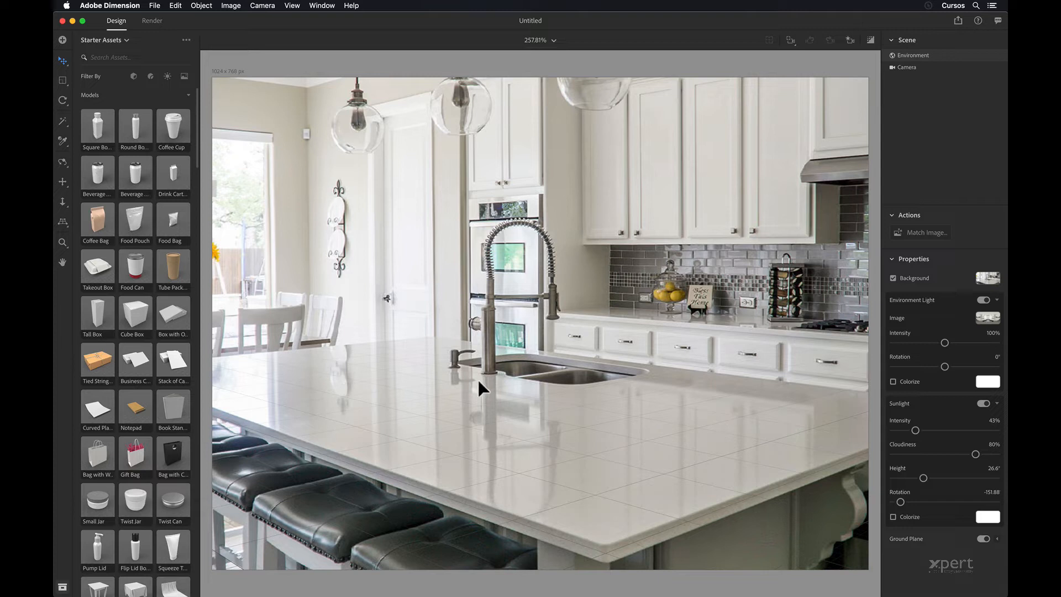
Add a Cube model from the starter assets to the scene
scroll(158, 314, "down", 5)
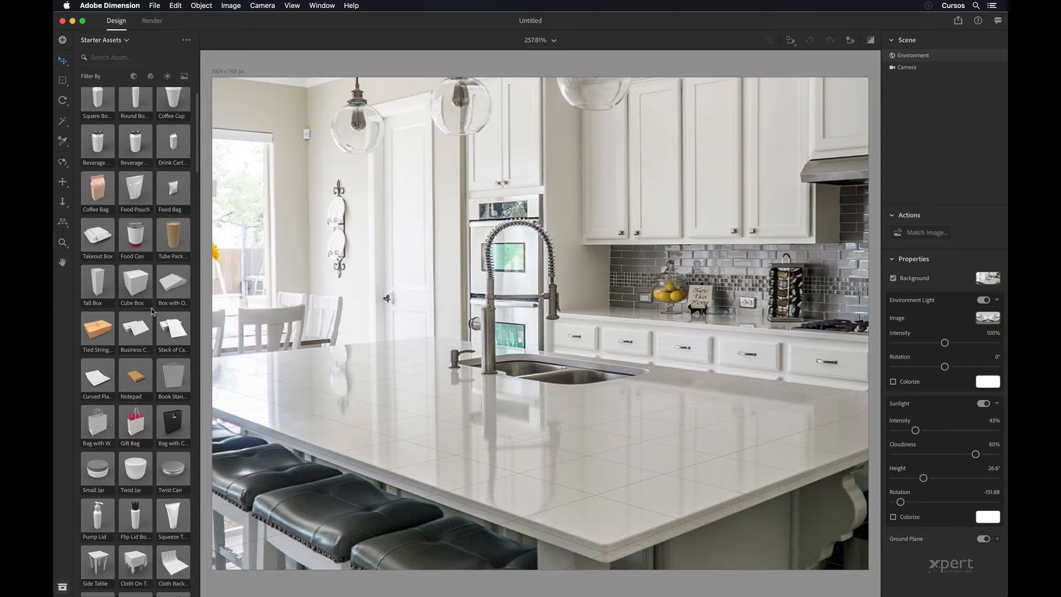
scroll(153, 312, "down", 6)
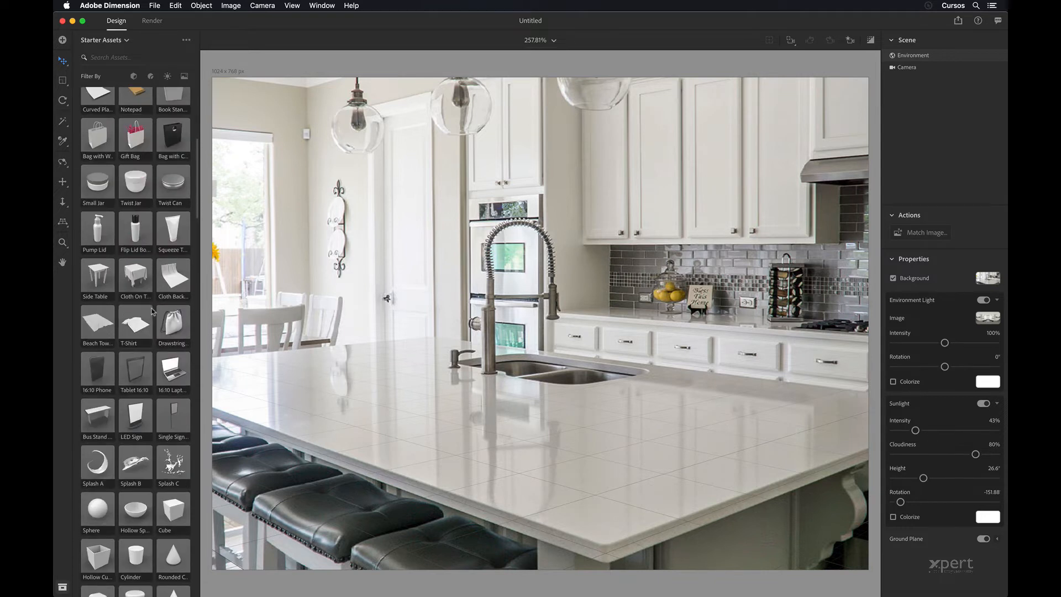
scroll(151, 307, "down", 6)
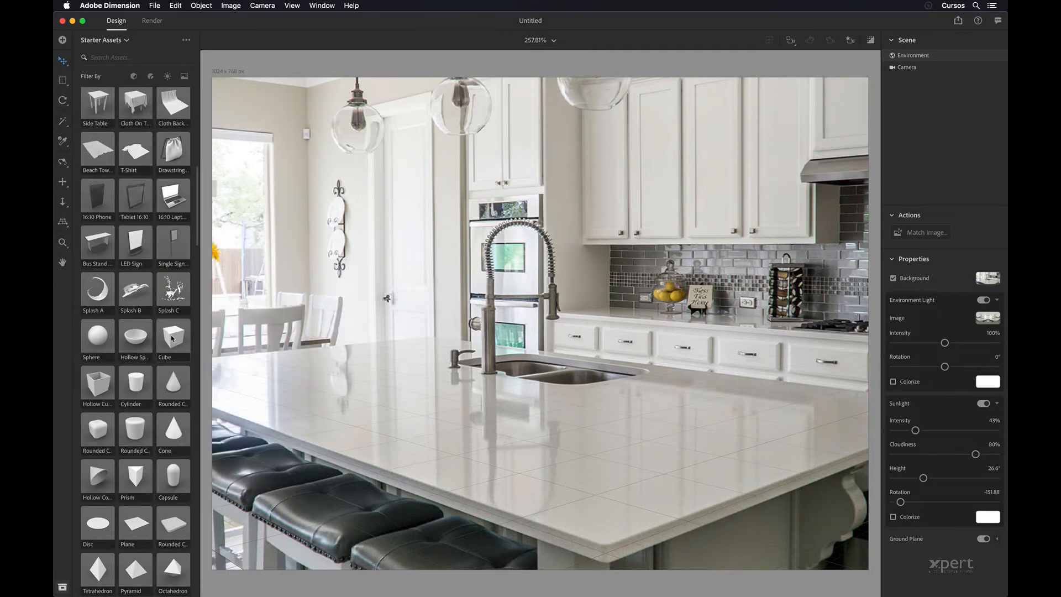
left_click(173, 338)
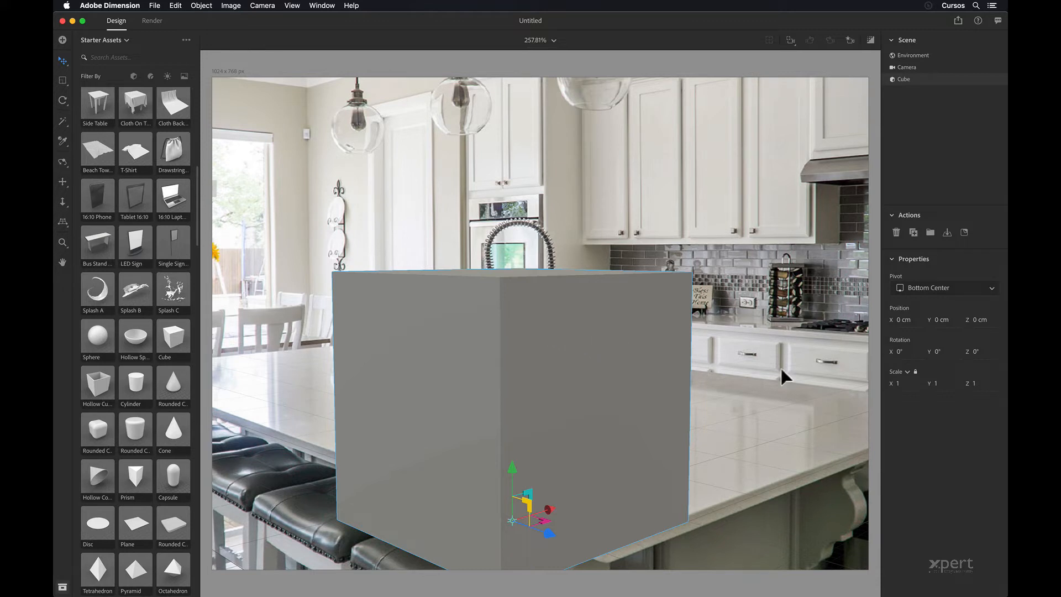
Unlock the cube's scale proportions and set its scale to X 0.5, Y 0.7 and Z 0.3
left_click(916, 372)
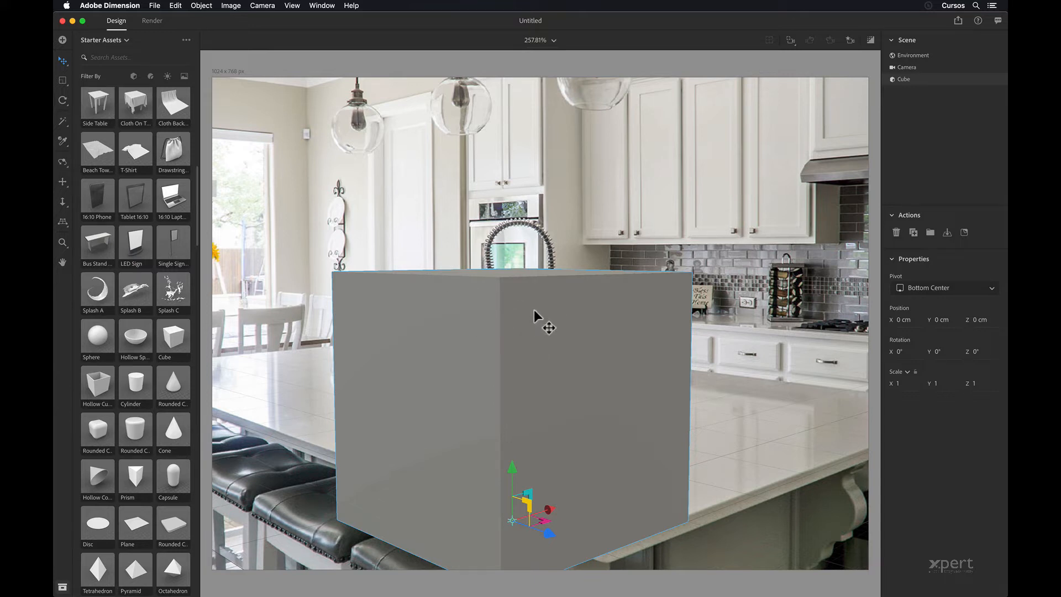
left_click(914, 383)
type("0.5")
key("Tab")
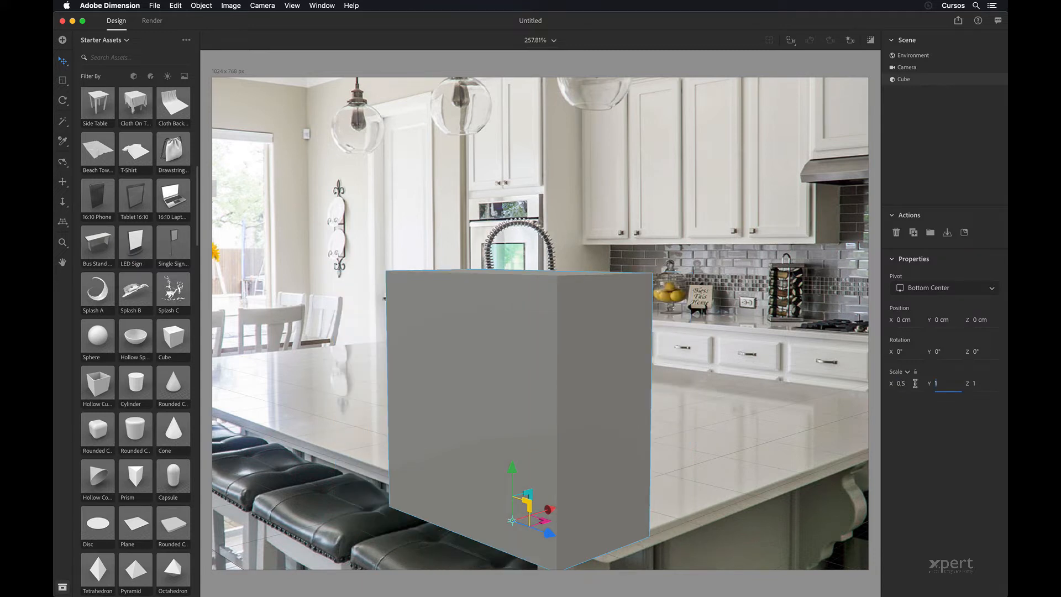
type("0.7")
key("Tab")
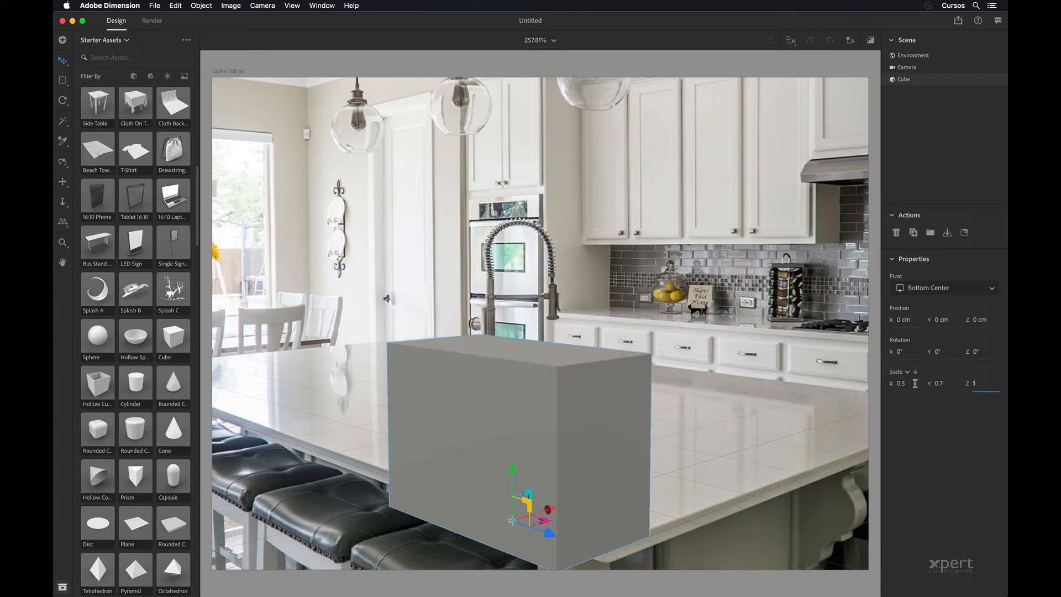
type("0.3")
key("Return")
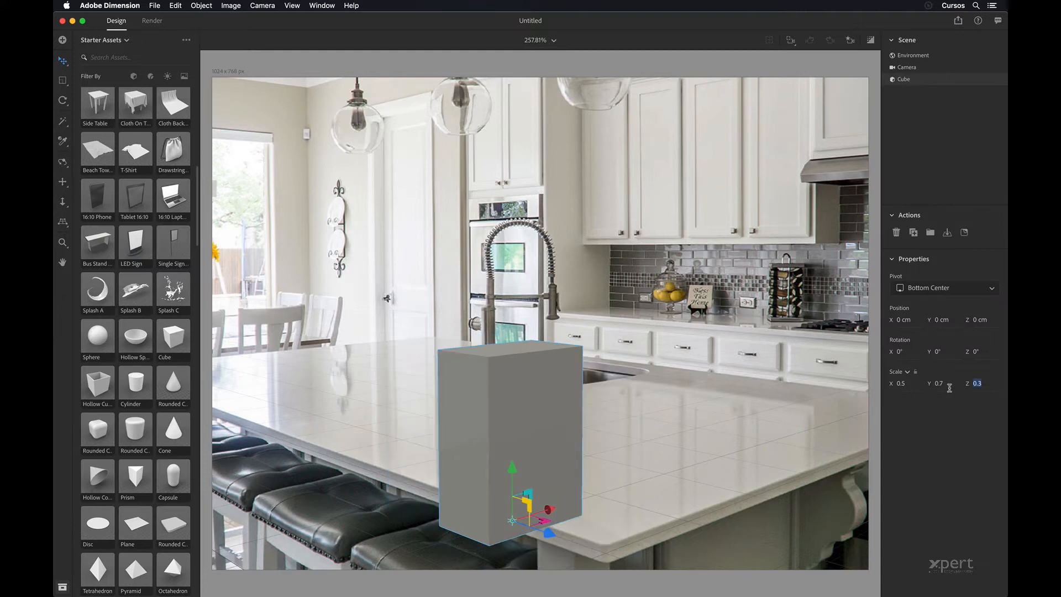
Rotate the cube to -70° on Y and move it along the countertop to about X 18.8 cm, Z -8.4 cm
left_click(936, 349)
type("-70")
key("Tab")
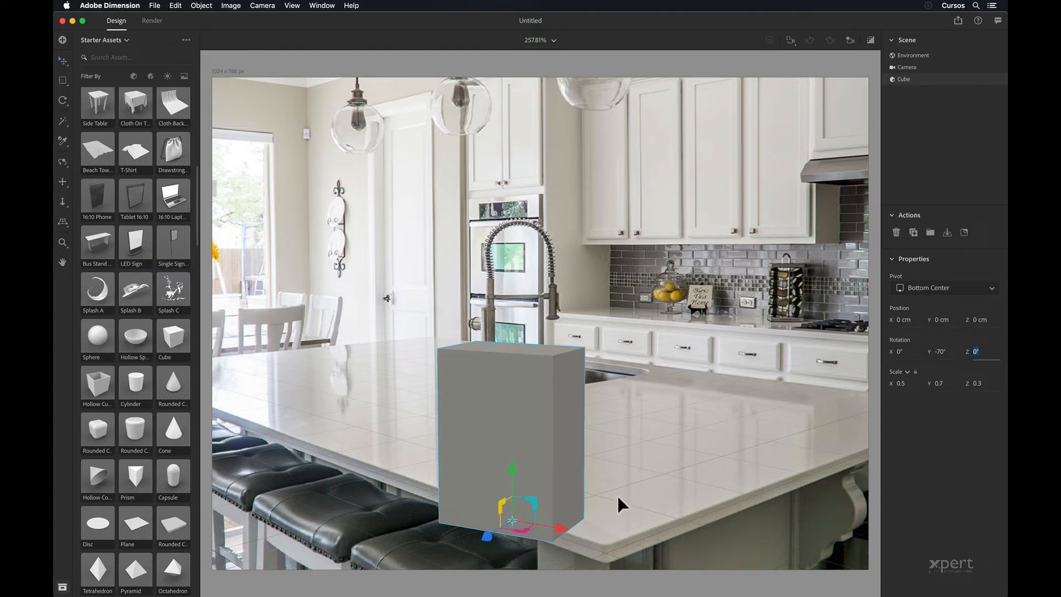
left_click(522, 531)
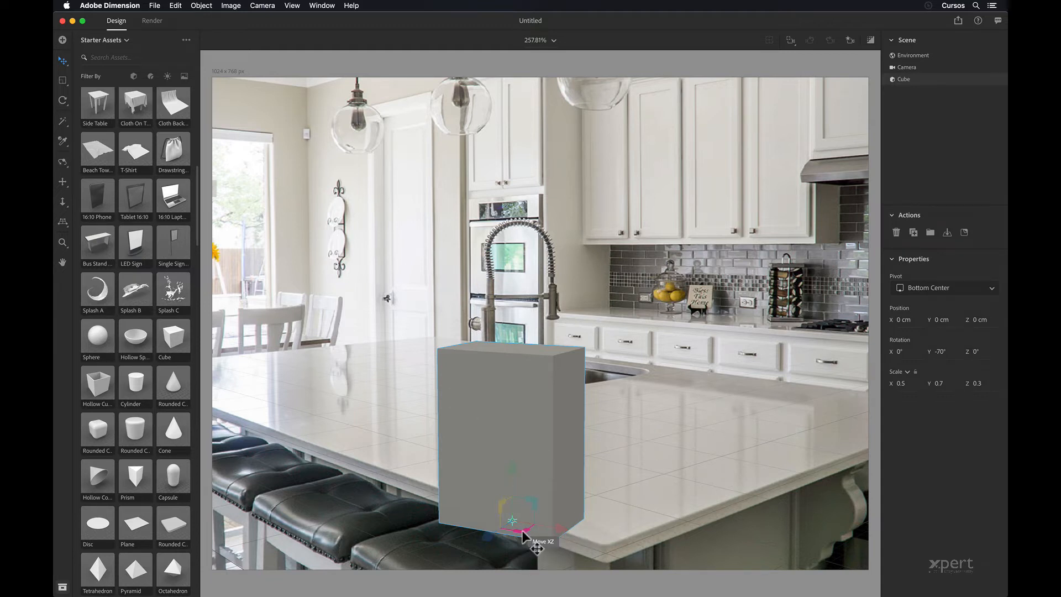
left_click_drag(522, 530, 598, 471)
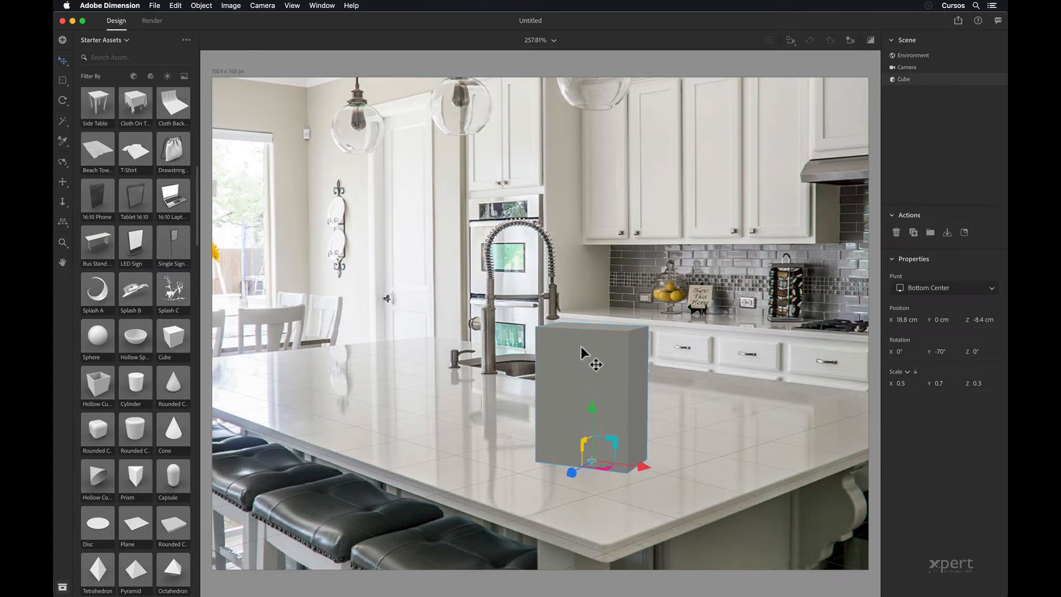
Place the box-juice.ai artwork as a graphic on the cube
left_click(964, 232)
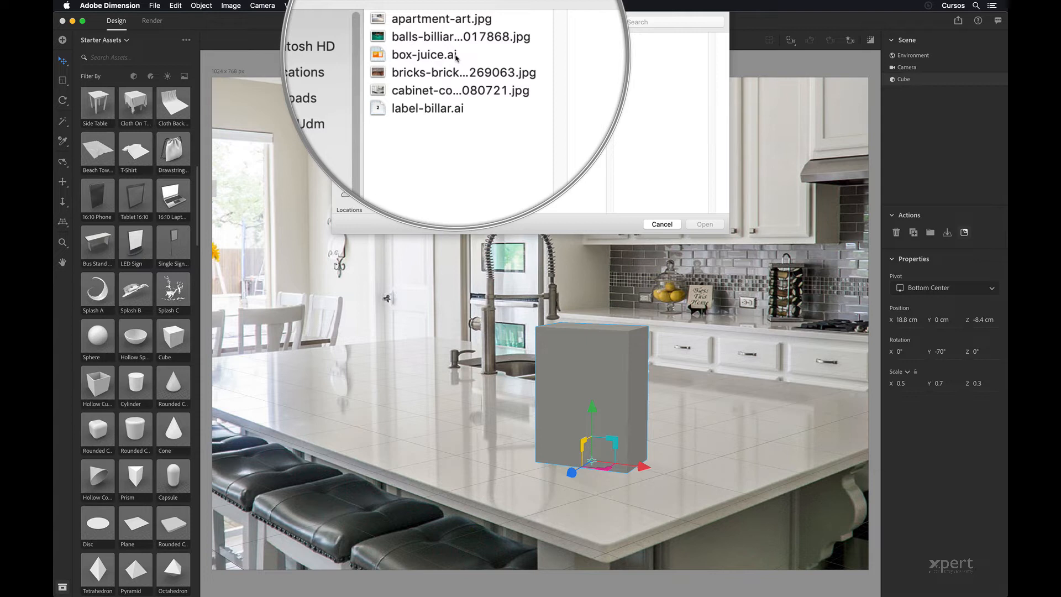
left_click(456, 56)
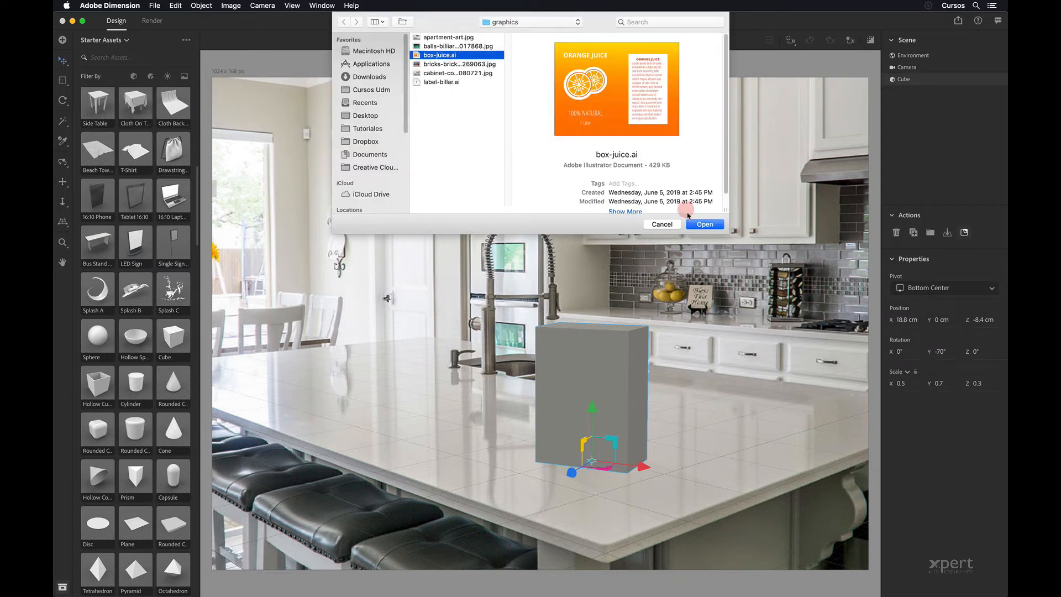
left_click(711, 224)
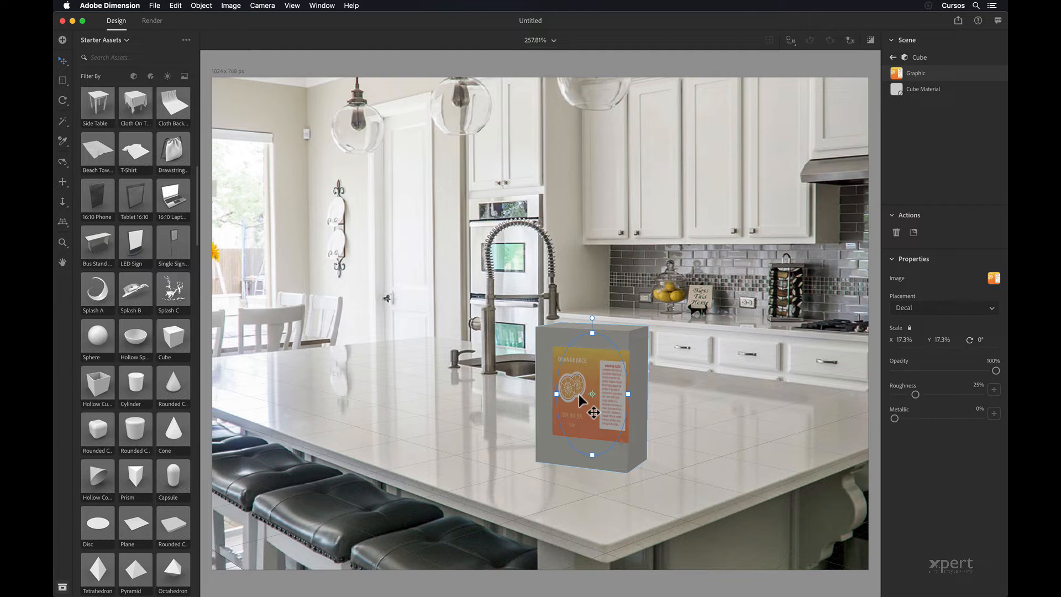
Stretch the label graphic vertically to a Y scale of about 26.6% and position it to cover the box's full height
scroll(579, 393, "up", 8)
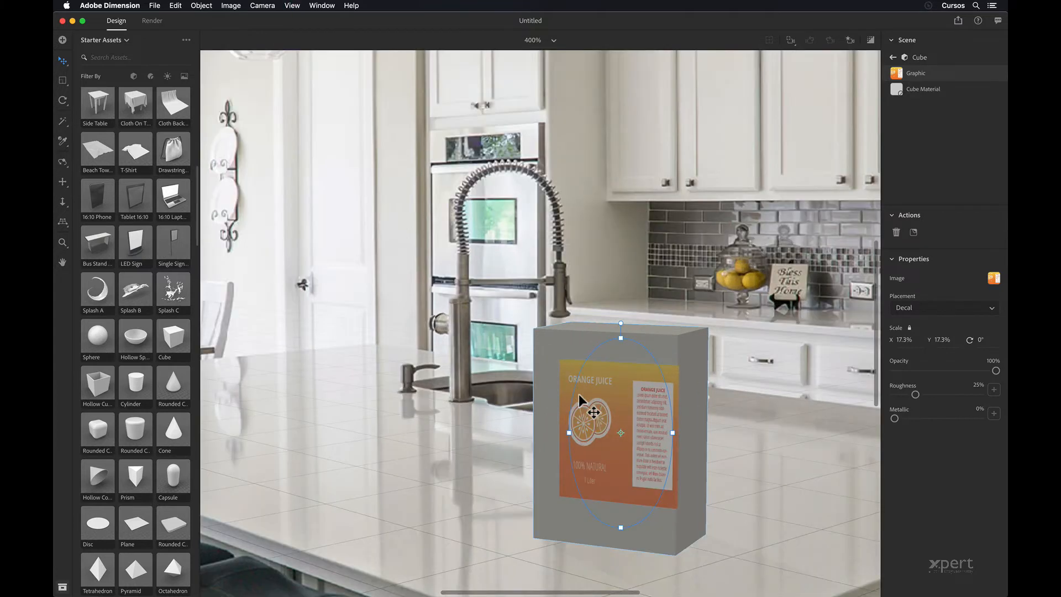
scroll(578, 393, "up", 1)
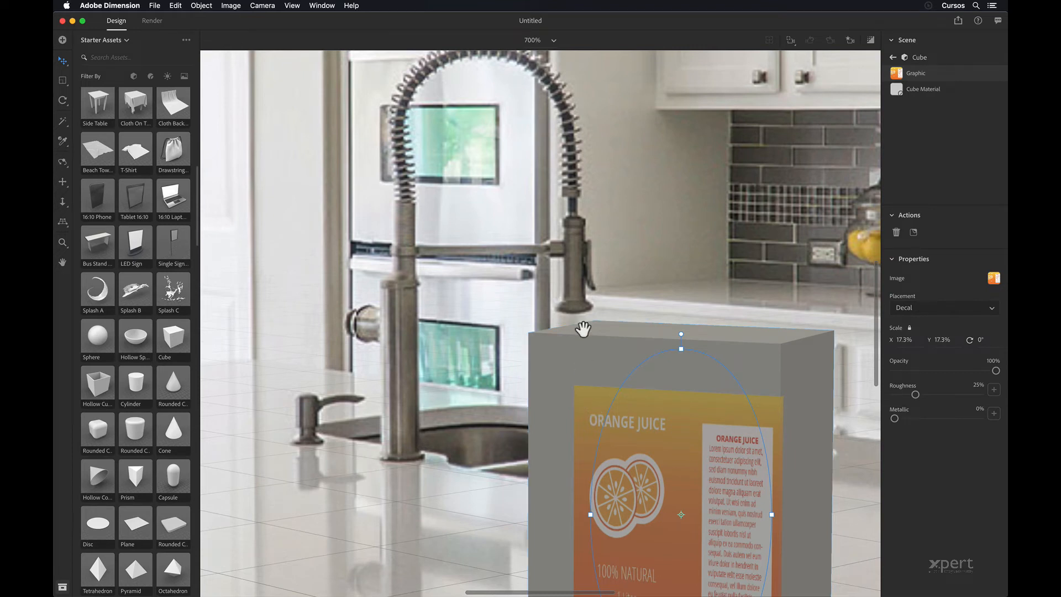
left_click_drag(699, 435, 607, 287)
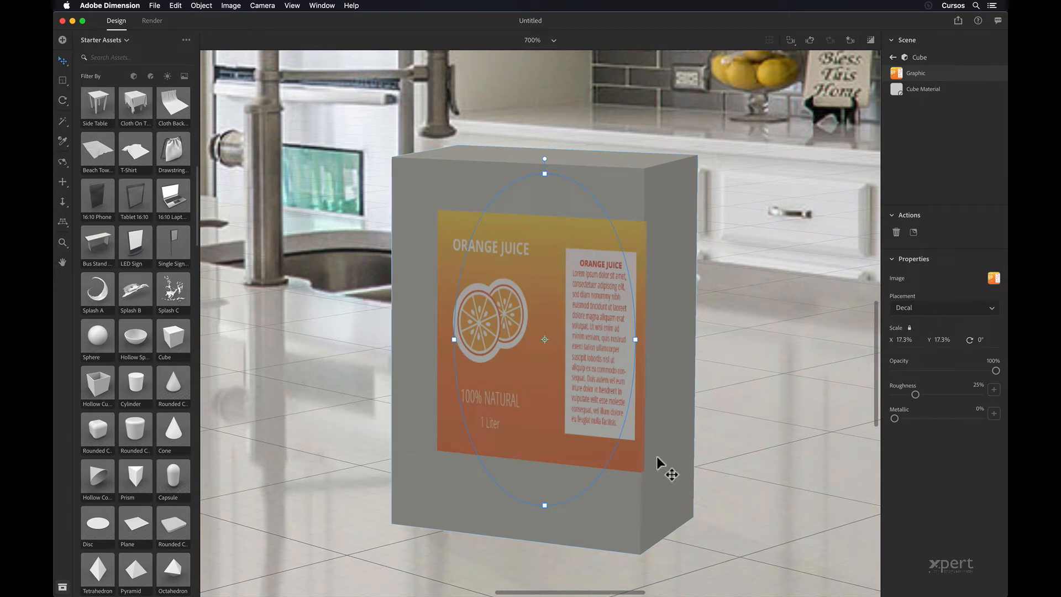
left_click_drag(543, 173, 544, 86)
left_click_drag(539, 182, 538, 196)
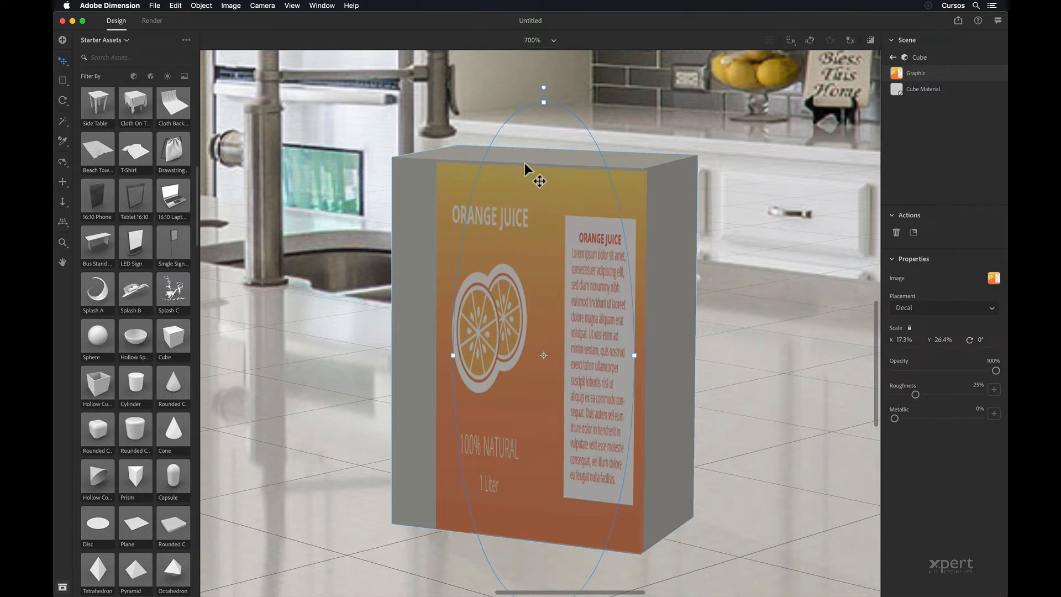
left_click_drag(542, 102, 544, 99)
left_click_drag(516, 170, 517, 167)
left_click_drag(529, 231, 528, 230)
Widen the label to about 40.3% on X, shift it to wrap the front and side faces, and fine-tune its Y scale to about 26.5%
left_click_drag(635, 354, 711, 354)
left_click_drag(520, 312, 573, 320)
left_click_drag(774, 357, 818, 360)
left_click_drag(625, 323, 639, 327)
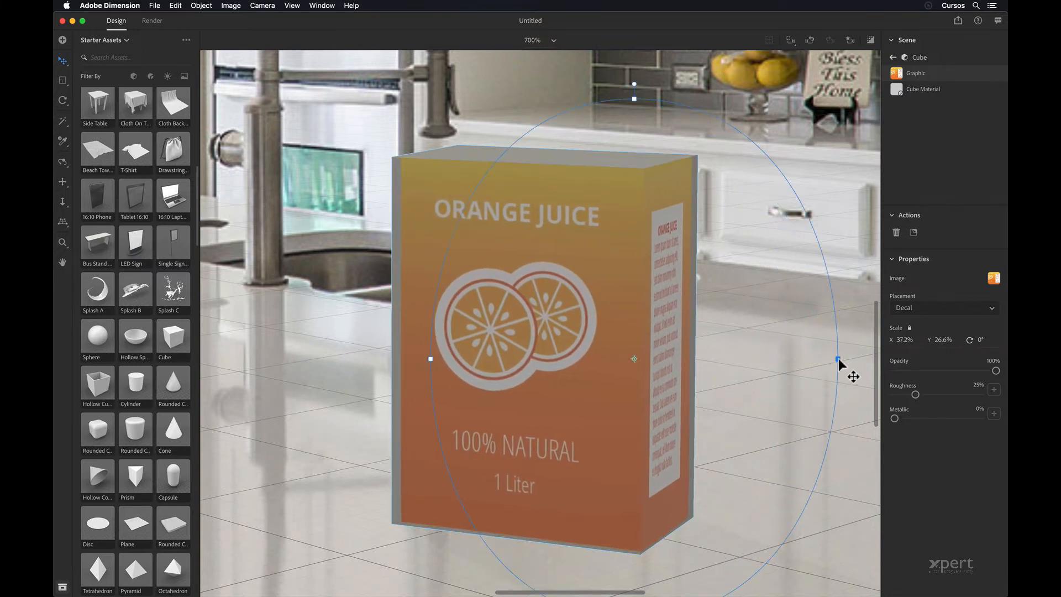
left_click_drag(838, 358, 855, 357)
left_click_drag(587, 338, 596, 339)
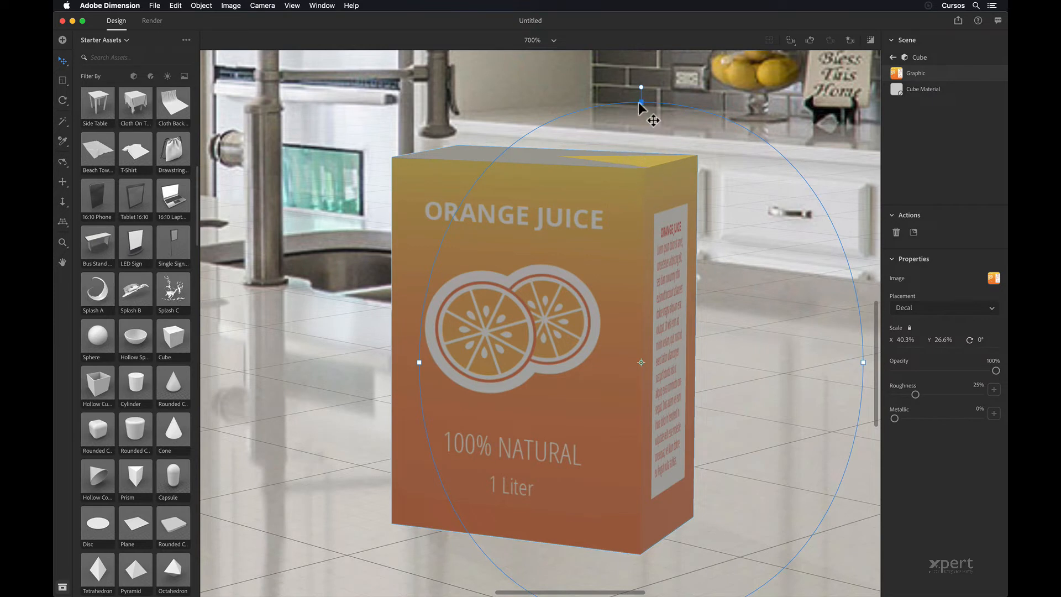
left_click_drag(640, 102, 639, 101)
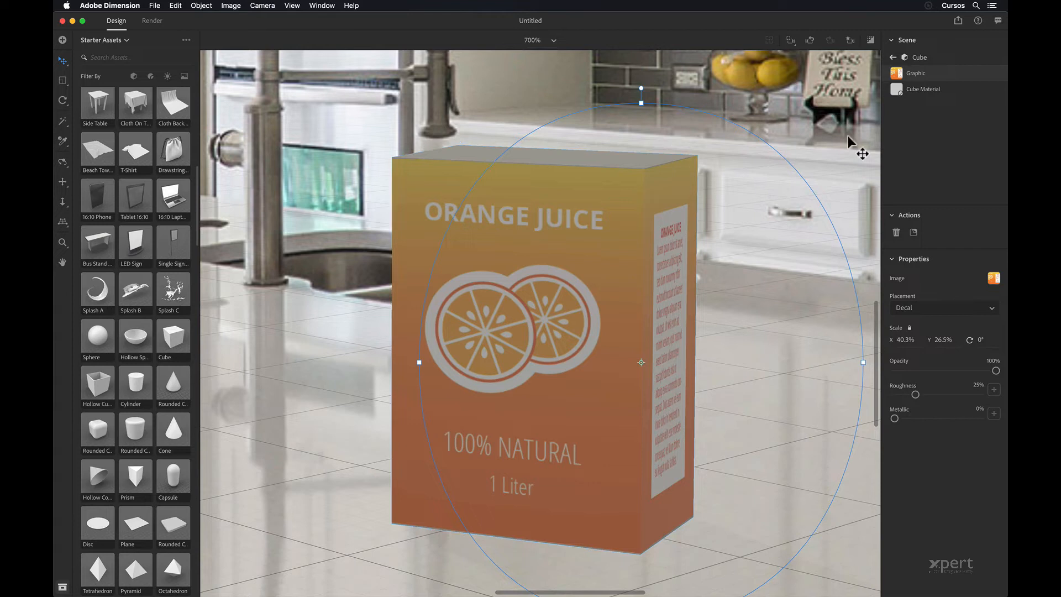
Recolour the cube material with a yellow sampled from the label's upper edge, lightened to RGB 191, 173, 107
left_click(899, 91)
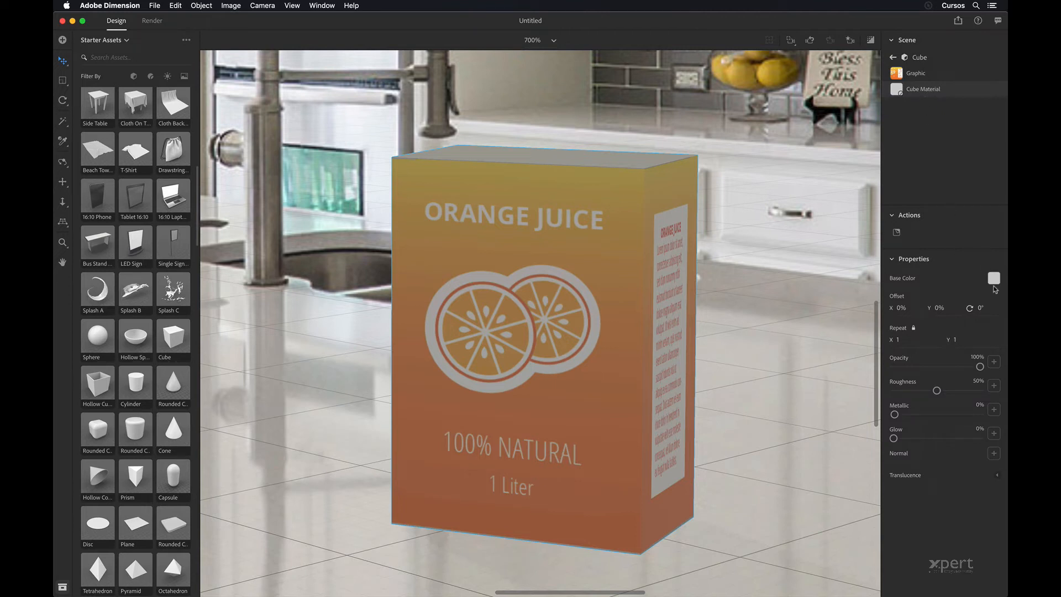
left_click(993, 279)
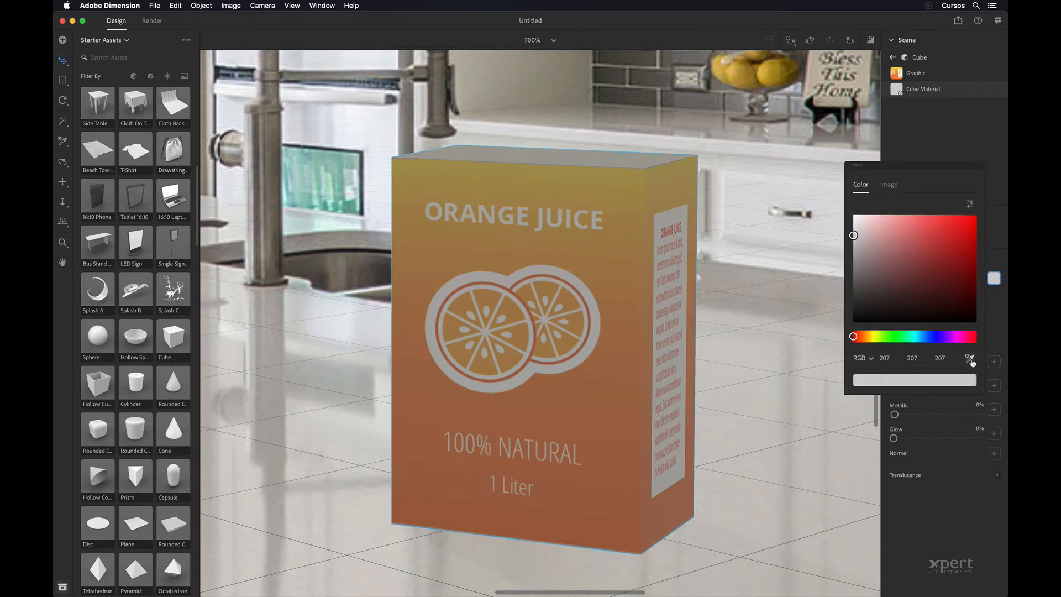
left_click(970, 359)
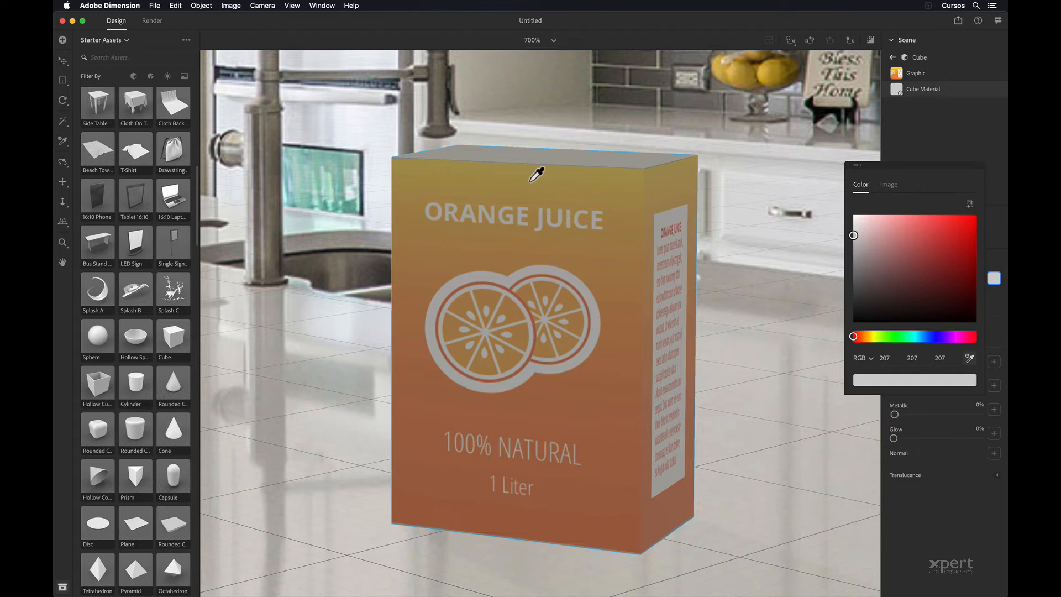
left_click(547, 172)
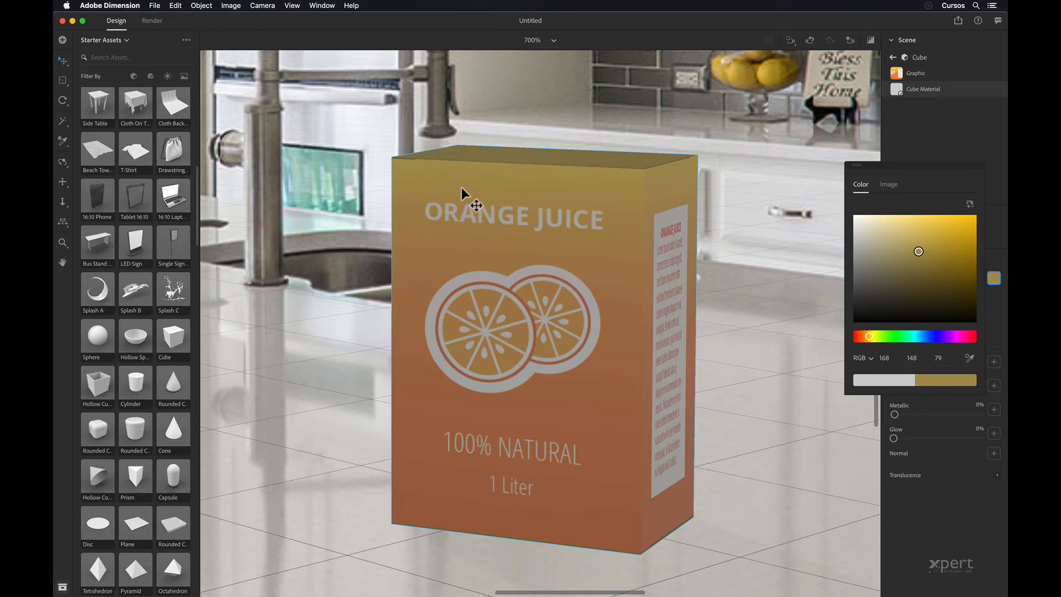
left_click_drag(918, 251, 907, 242)
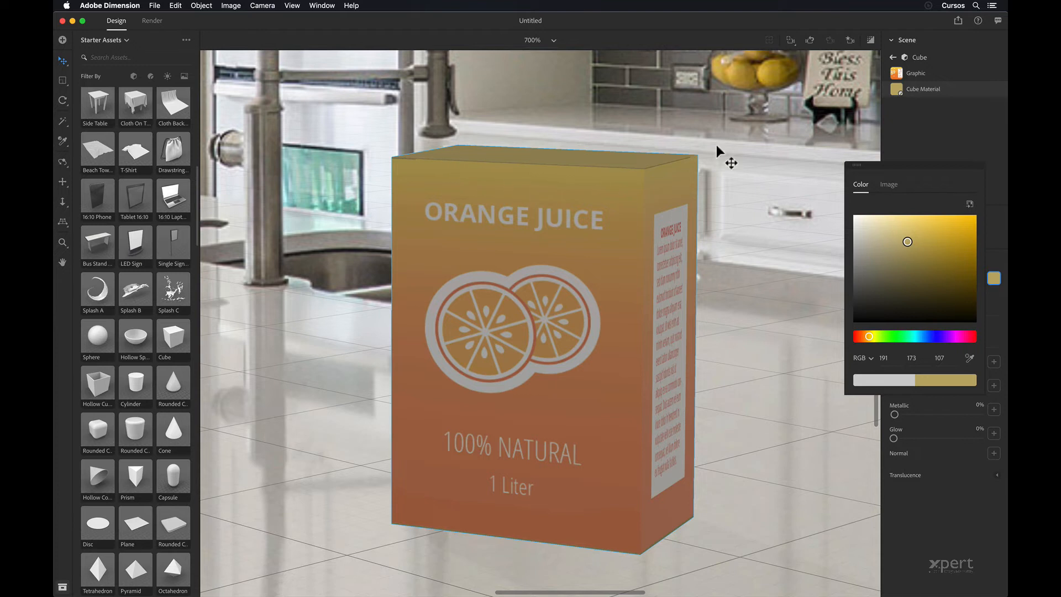
Stretch the label graphic to a Y scale of about 26.6% and nudge it until it sits flush with the box's top edge
left_click(897, 73)
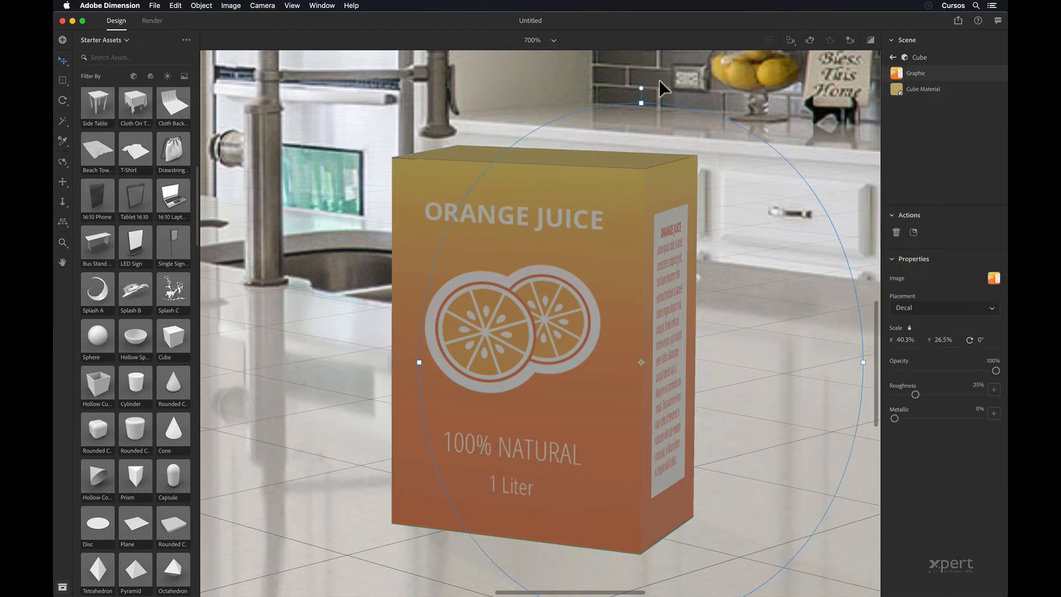
left_click_drag(640, 102, 641, 100)
left_click(575, 197)
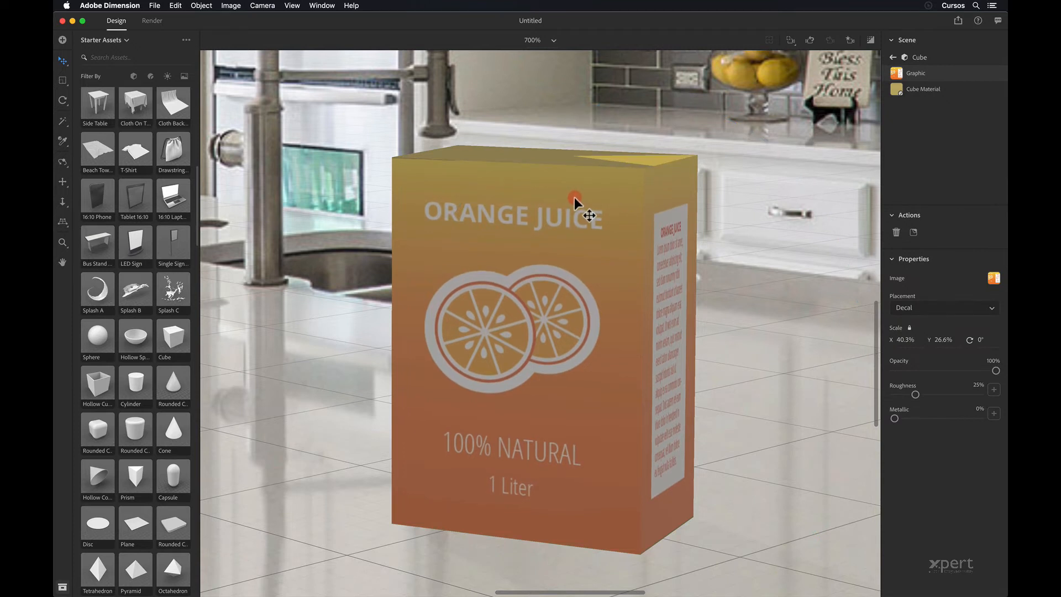
left_click(575, 197)
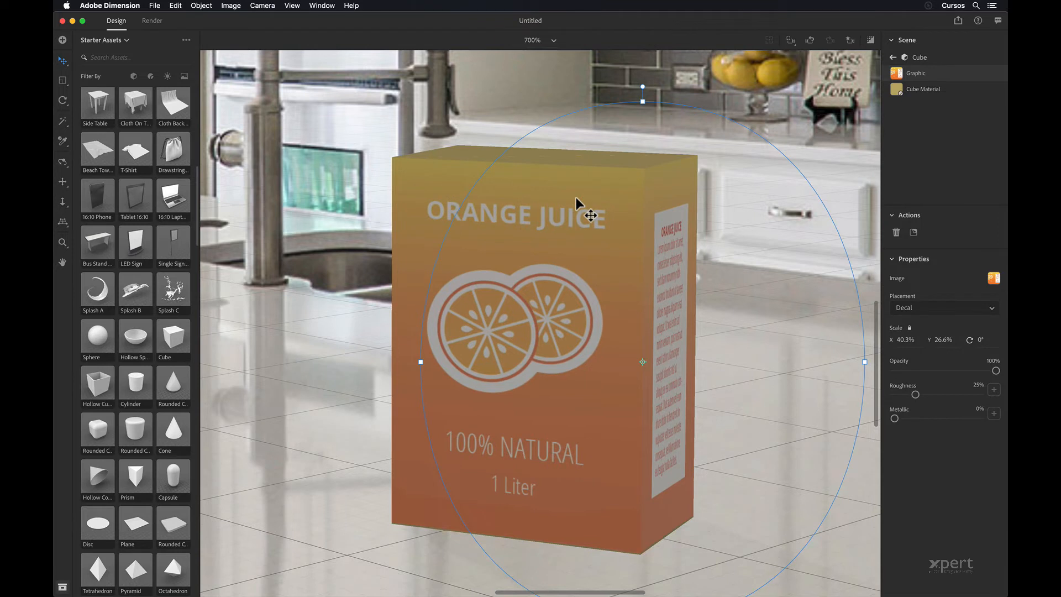
key("super+0")
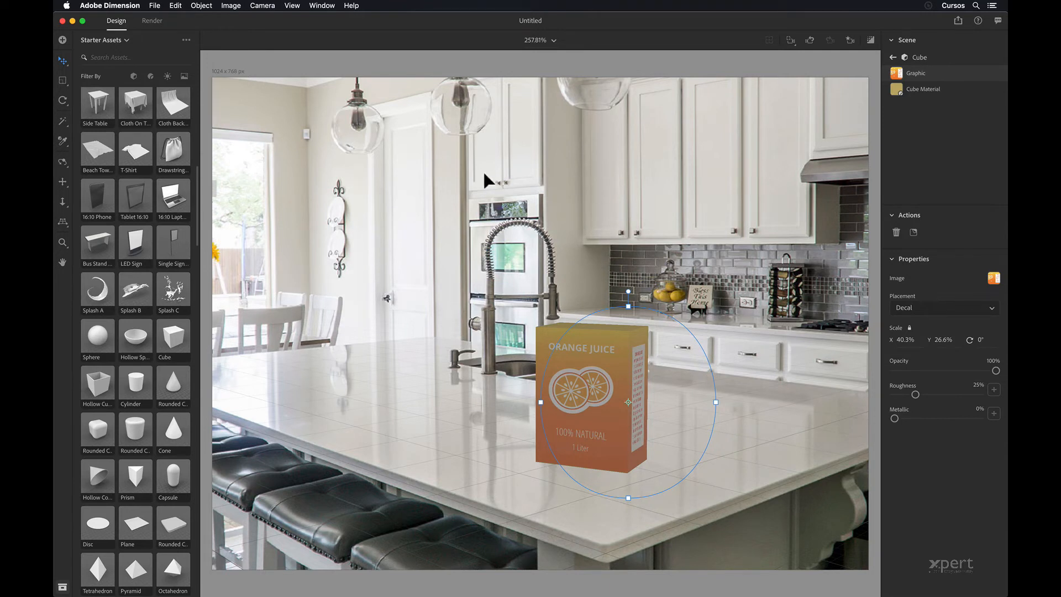
Raise the environment's ground plane reflection opacity to 100%
left_click(892, 58)
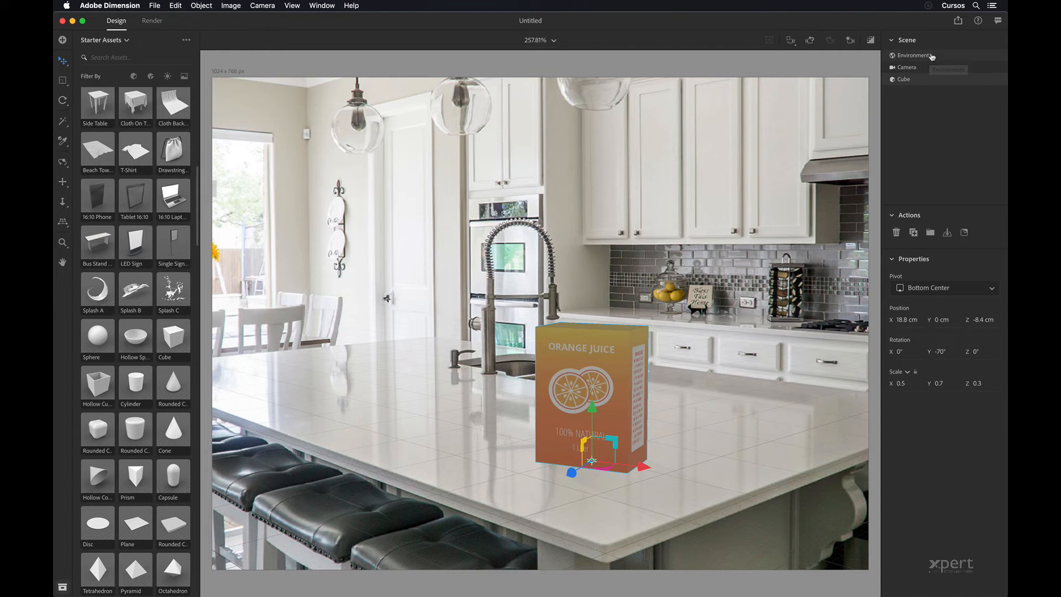
left_click(930, 56)
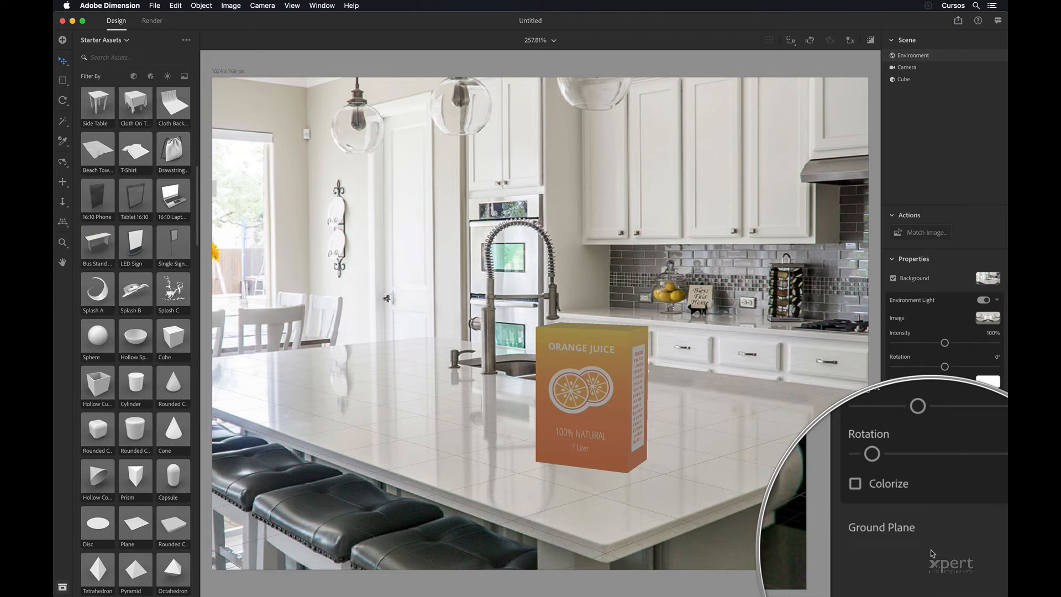
left_click(997, 539)
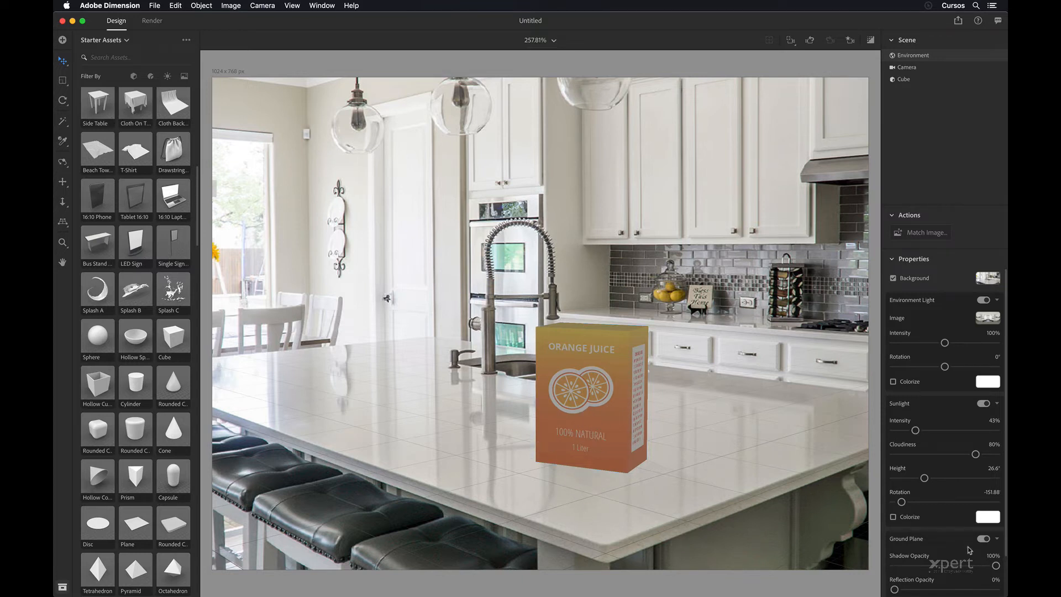
left_click_drag(892, 589, 999, 587)
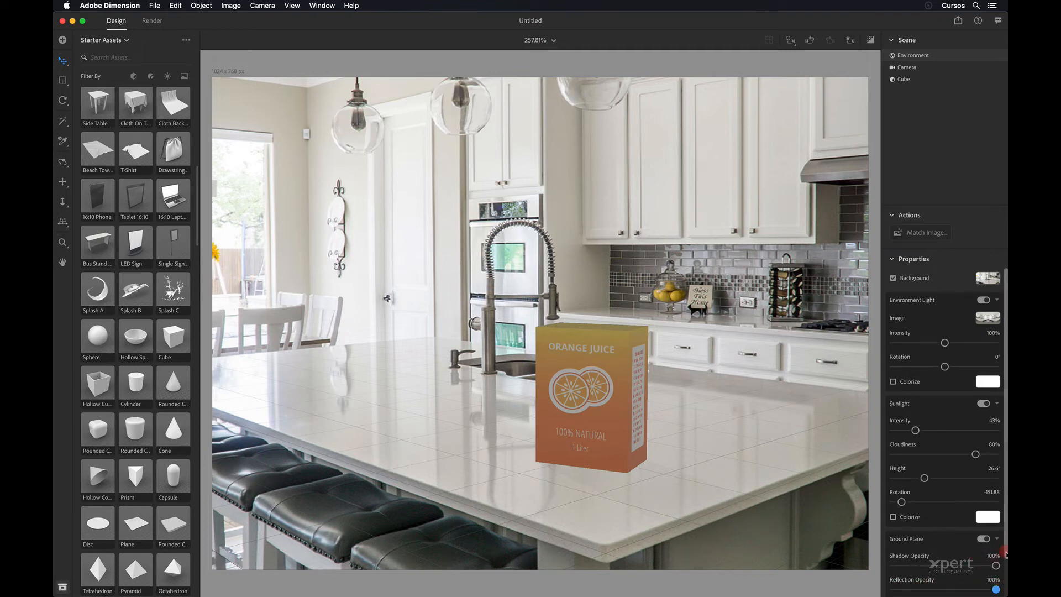
left_click_drag(1005, 549, 1004, 593)
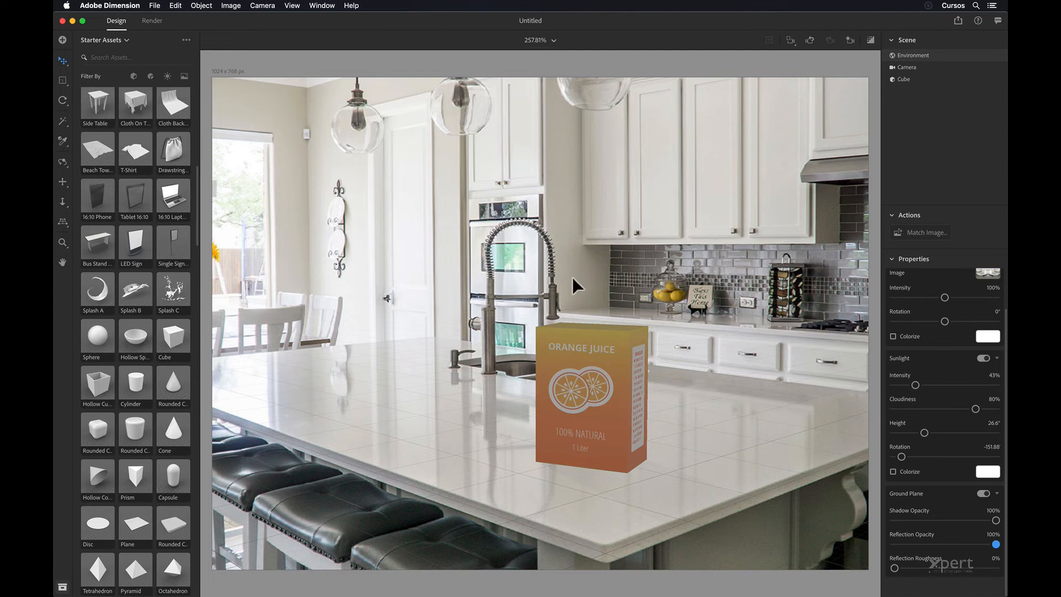
Enlarge the render preview and set the ground plane's reflection opacity to 70% and reflection roughness to 12%
left_click(871, 40)
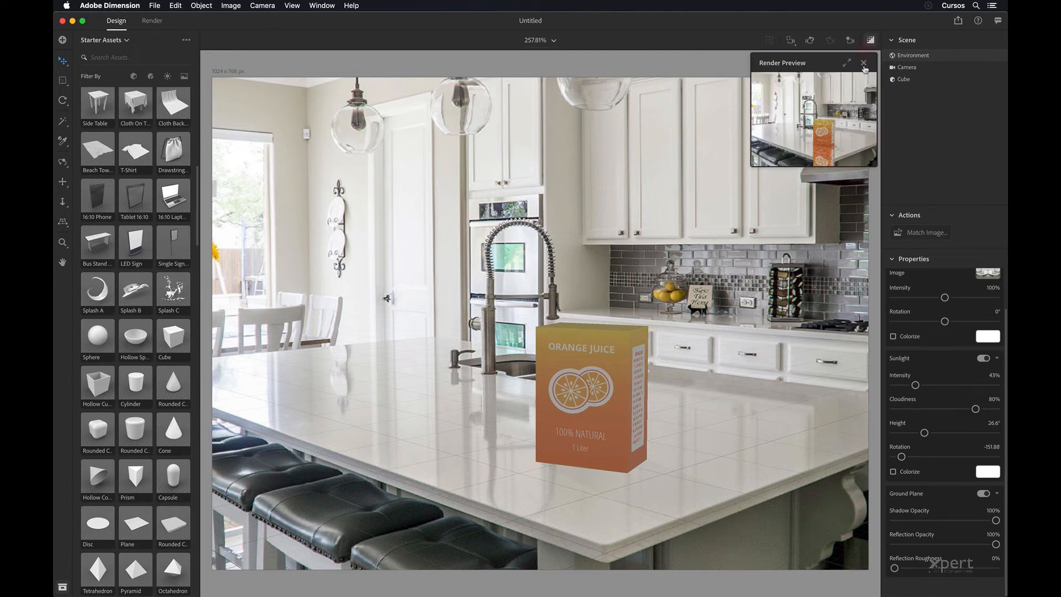
left_click(843, 63)
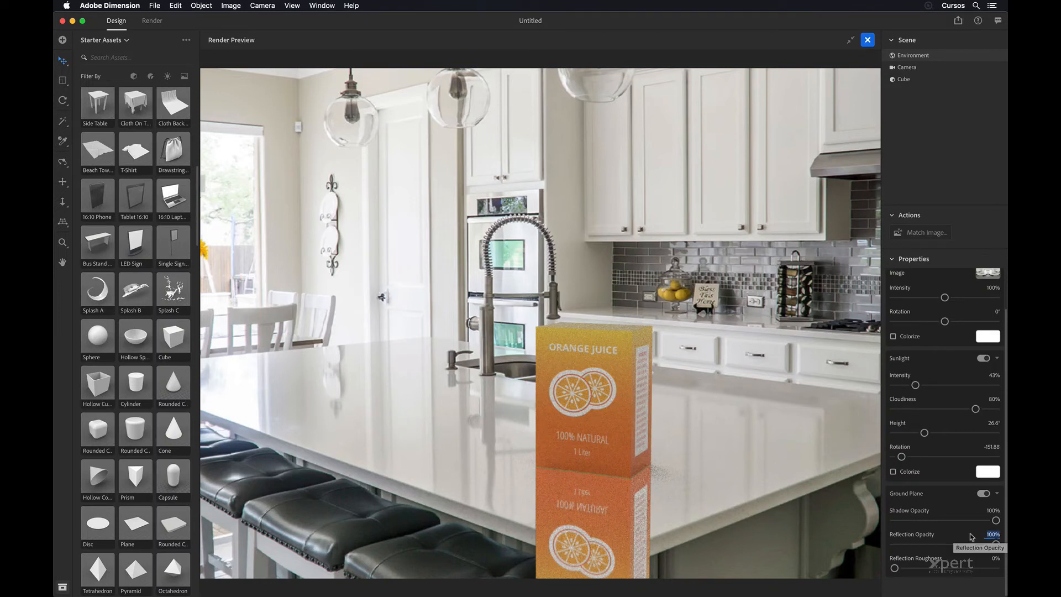
type("70")
key("Return")
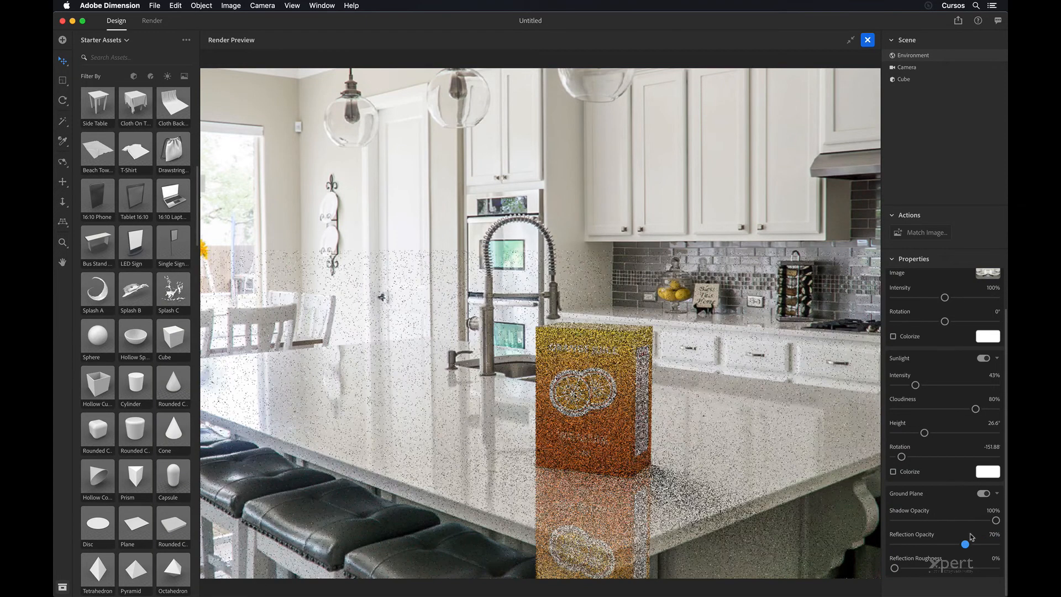
left_click(992, 555)
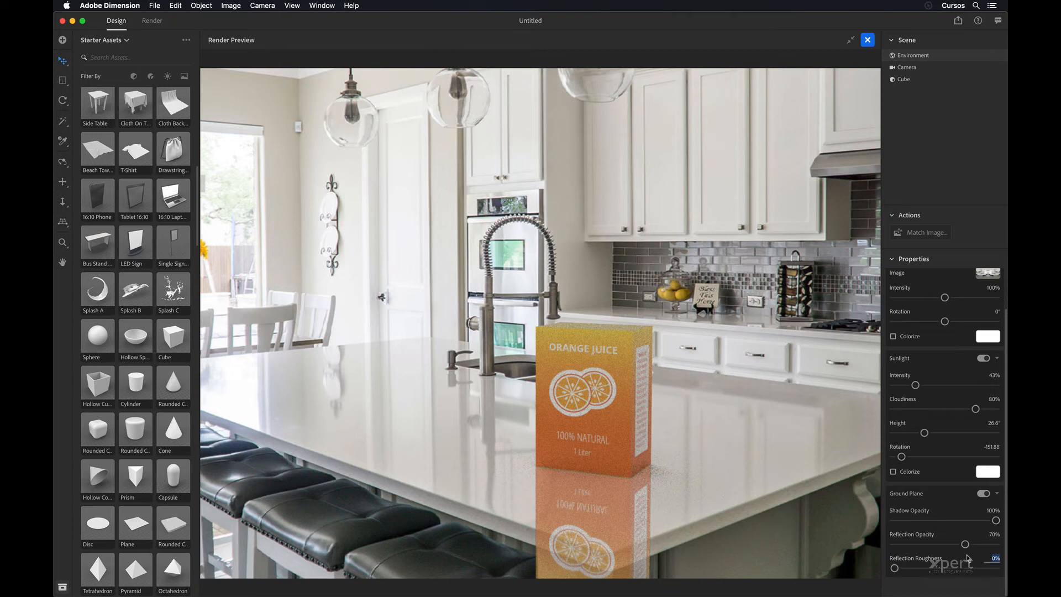
type("12")
key("Return")
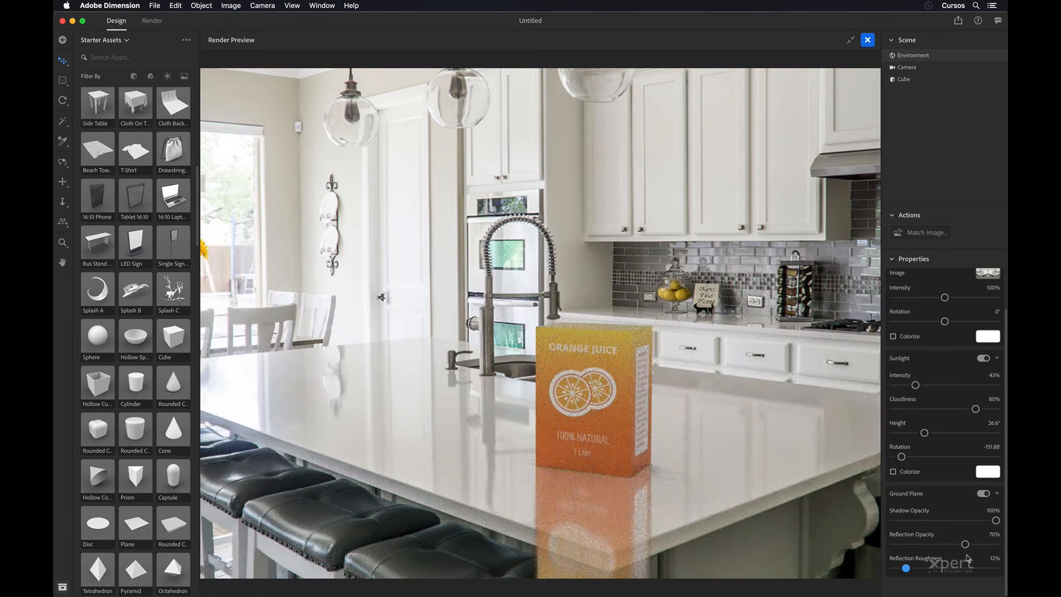
Set the environment light intensity to 120% and the sunlight cloudiness to 85%
scroll(972, 347, "up", 2)
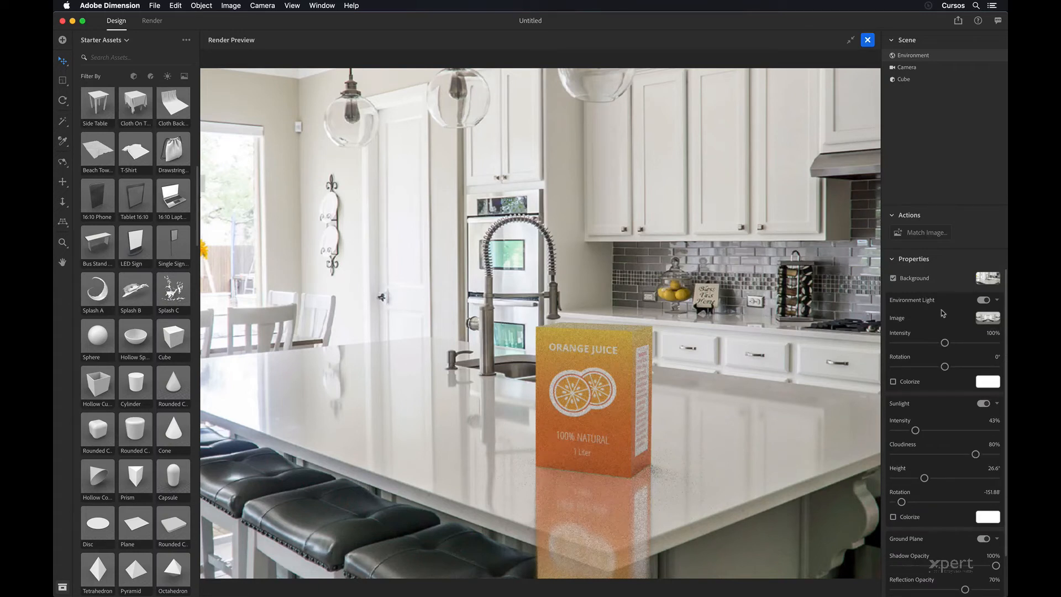
left_click(987, 333)
left_click_drag(987, 333, 953, 347)
key("BackSpace")
key("Return")
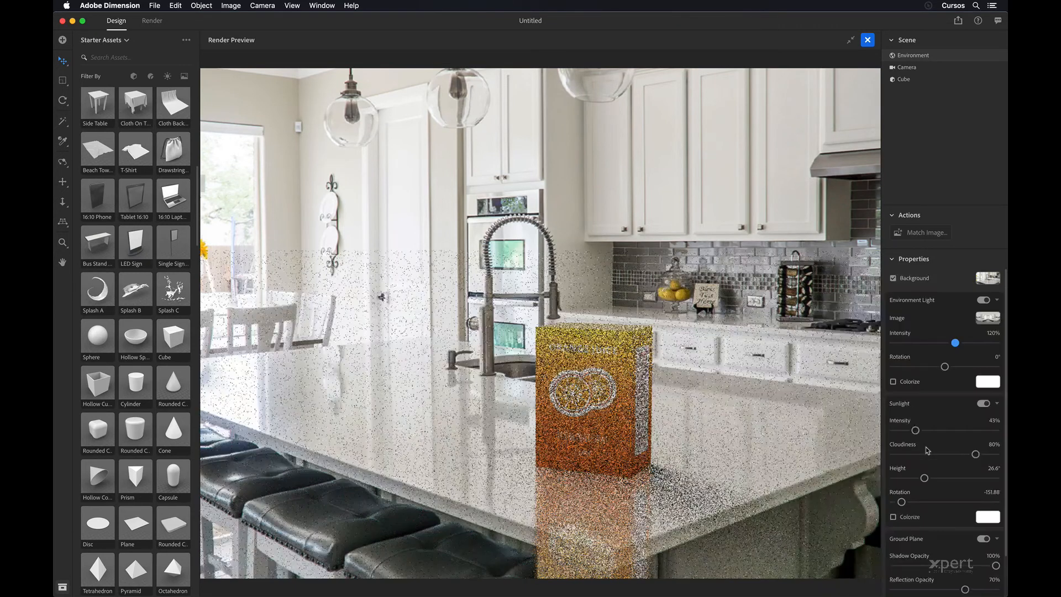
left_click(976, 442)
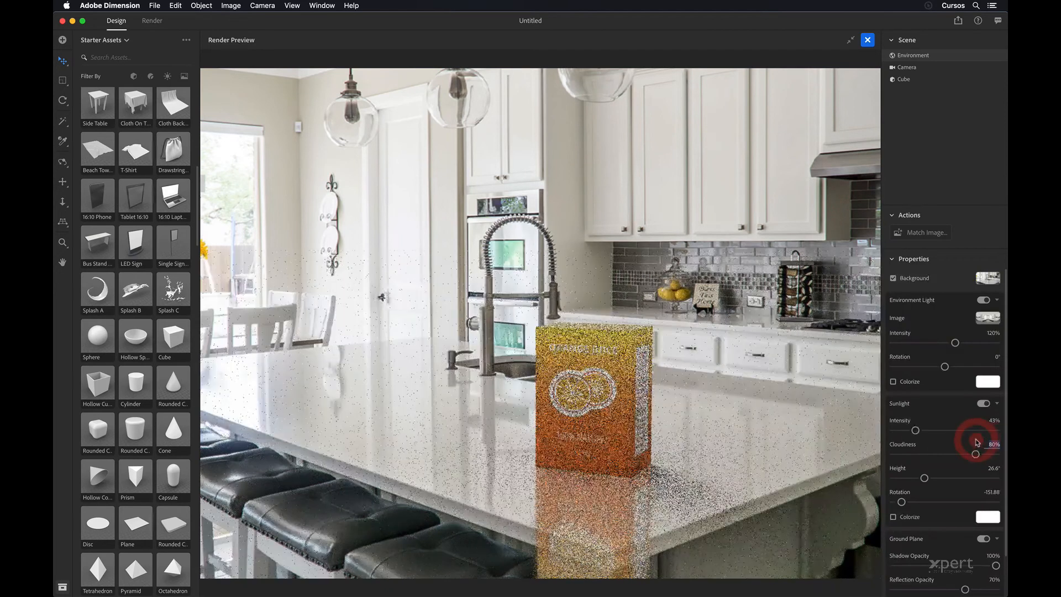
type("85")
key("Return")
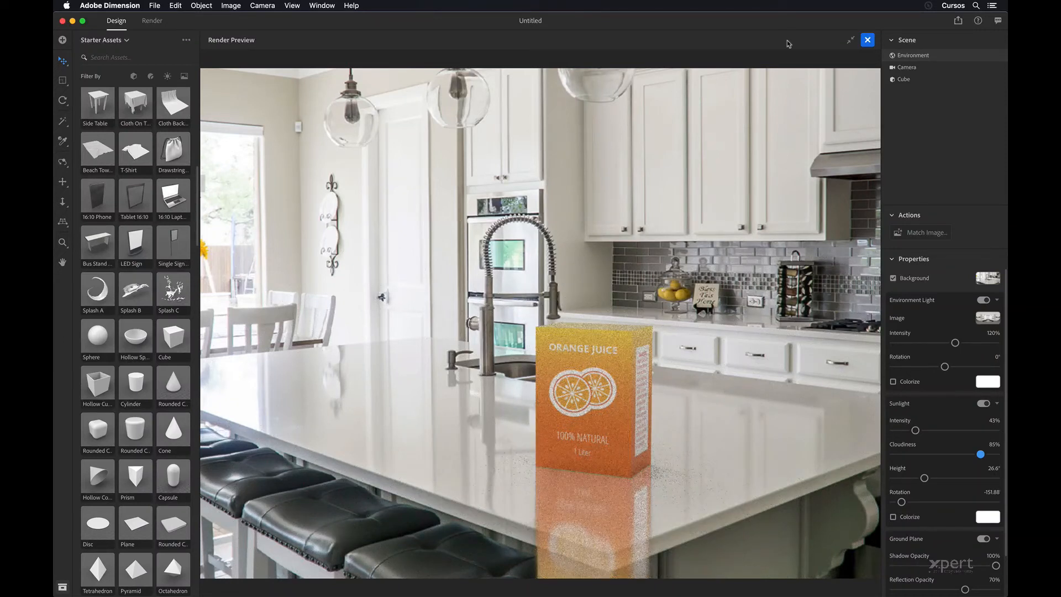
Close the render preview and open the scene's render settings
left_click(851, 41)
left_click(850, 41)
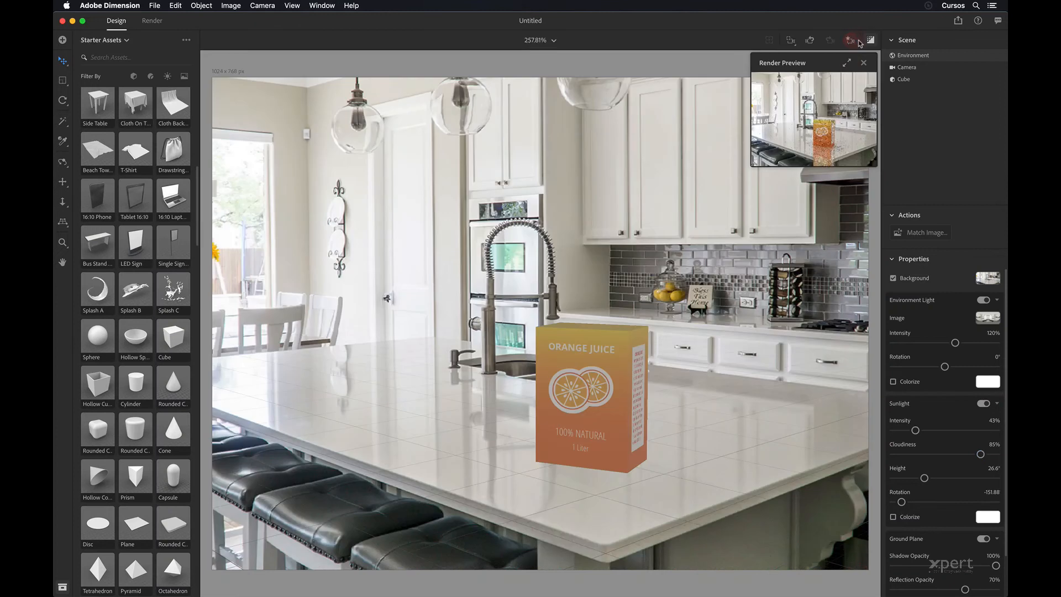
left_click(869, 40)
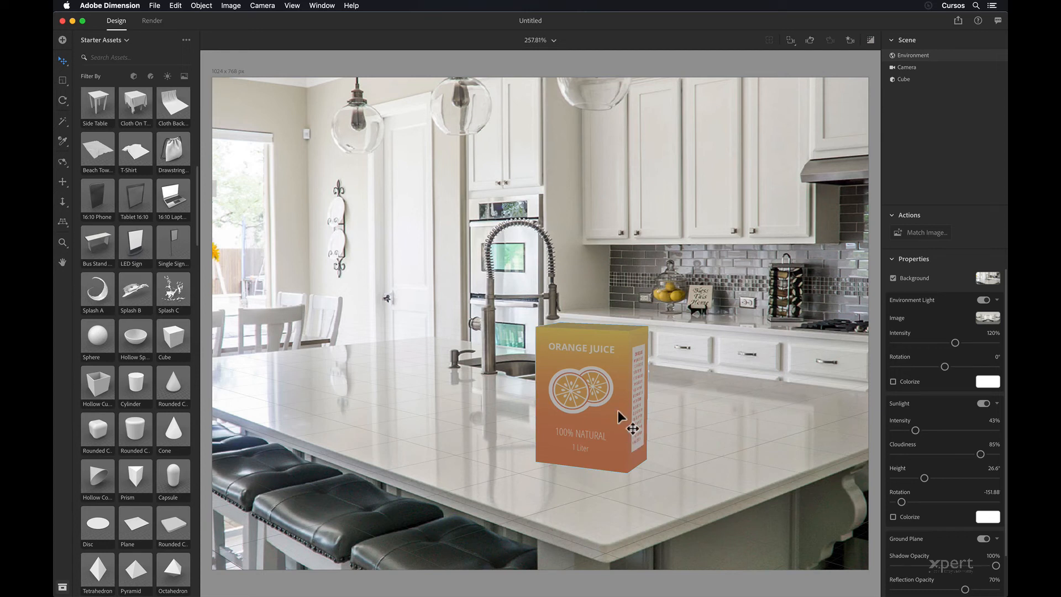
left_click(152, 21)
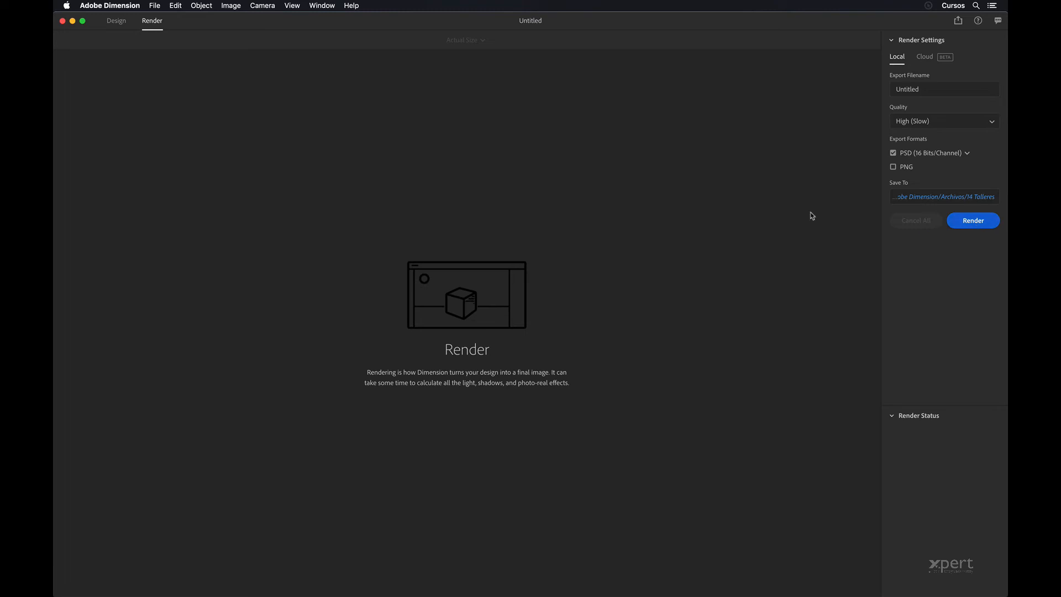
Switch to Finder, preview the rendered file 03 caja final.psd in the 14 Talleres folder, and open it in Photoshop
key("super+Tab")
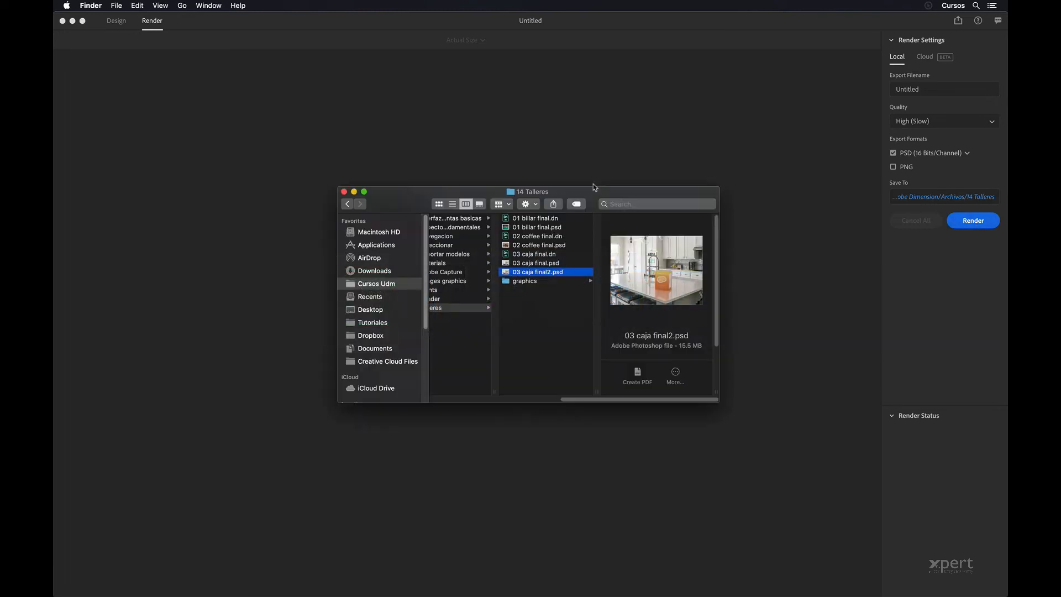
left_click(553, 264)
key("space")
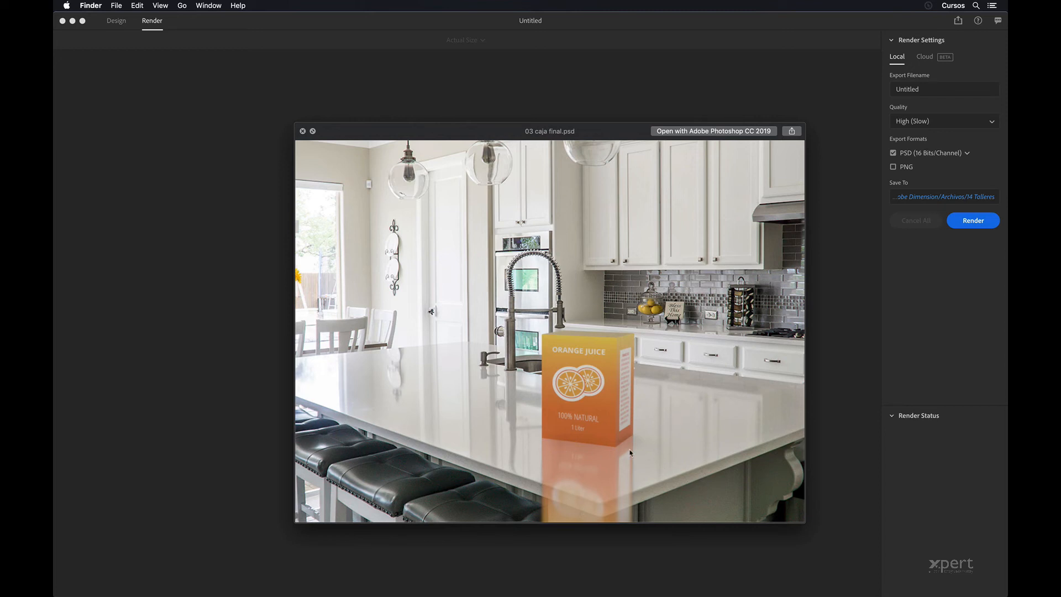
key("space")
double_click(504, 263)
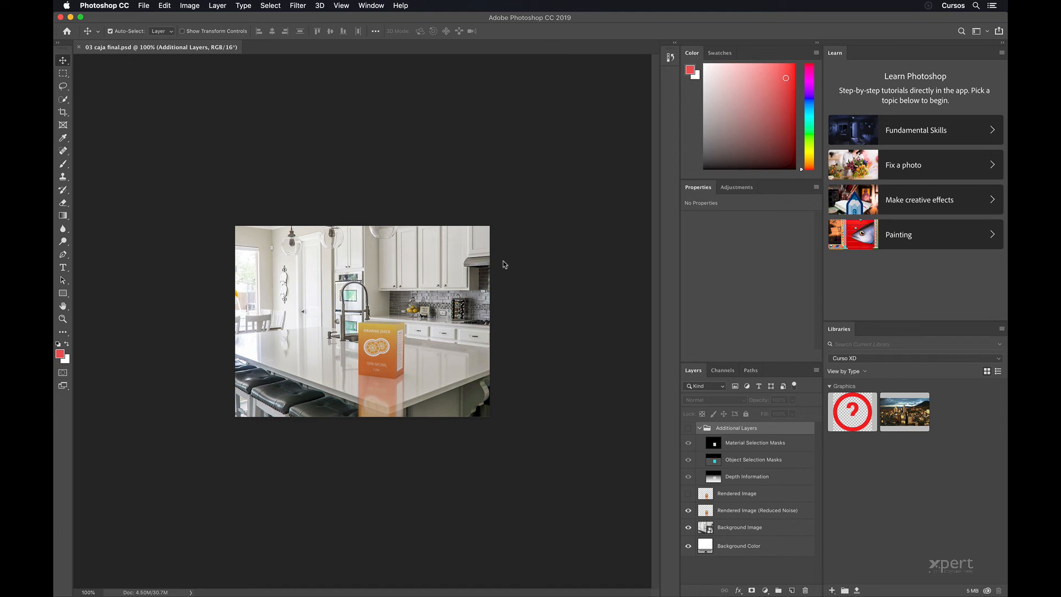
Hide the Rendered Image (Reduced Noise) layer to expose the countertop edge beneath the box and its reflection
key("super")
key("super+0")
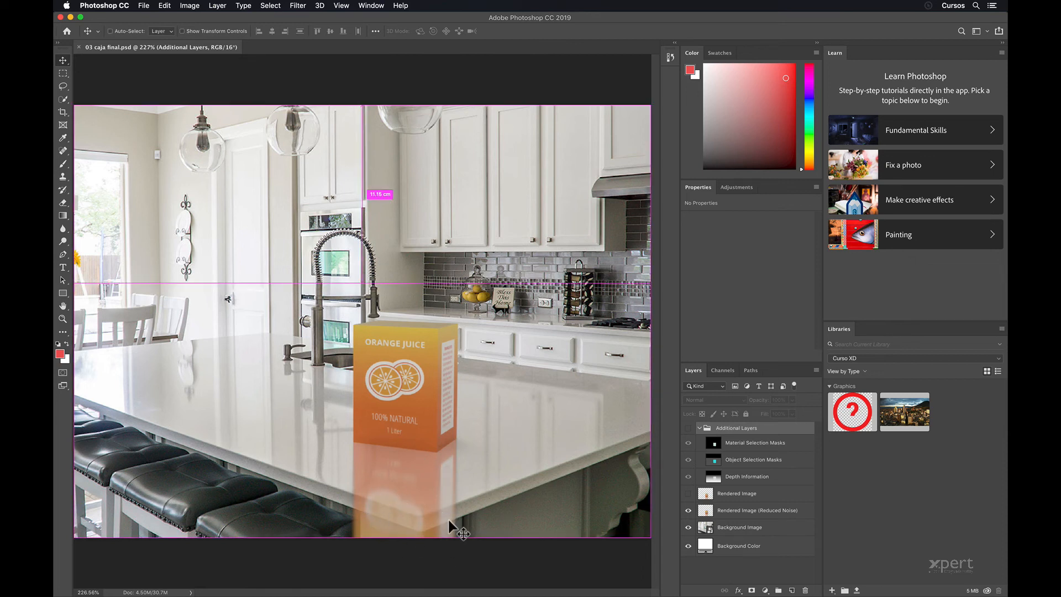
key("super+equal")
key("super+equal")
key("super+equal")
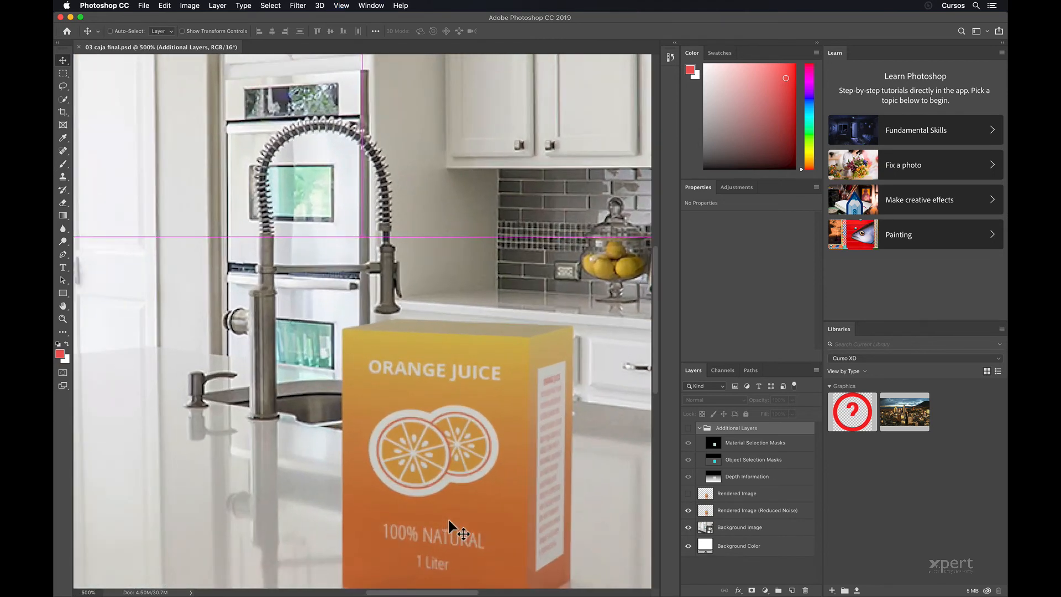
left_click_drag(447, 517, 359, 287)
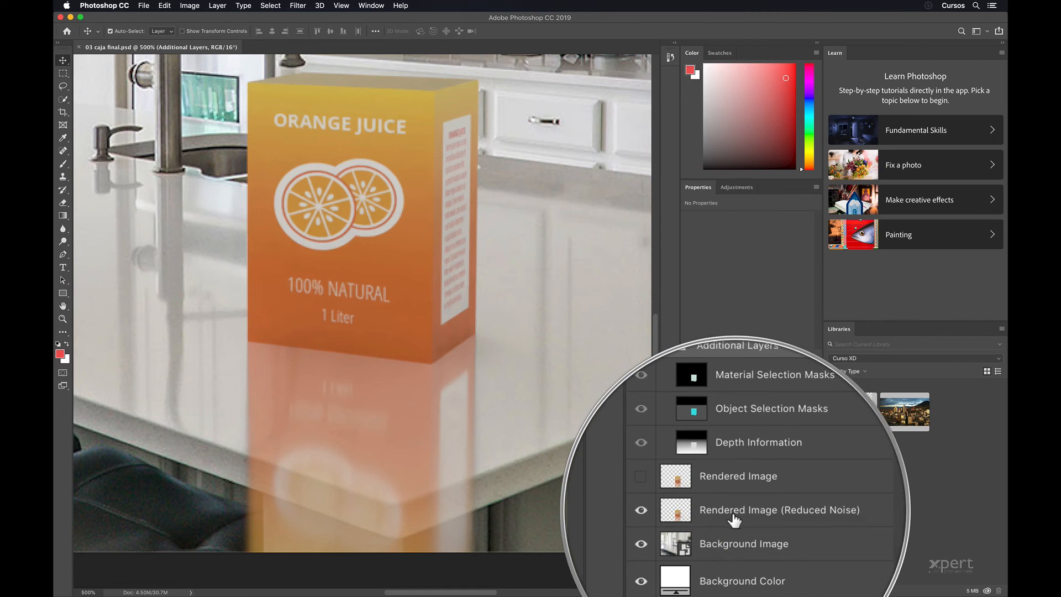
left_click(689, 511)
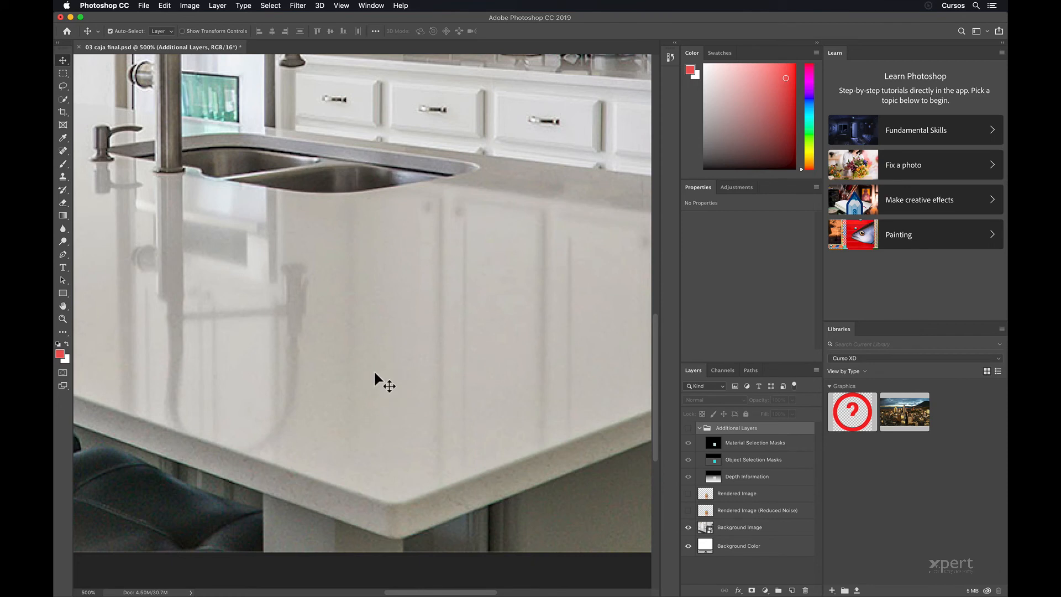
Draw a closed Polygonal Lasso selection along the countertop's upper front edge around its corner, enclosing the area below where the reflection spills over
left_click(63, 87)
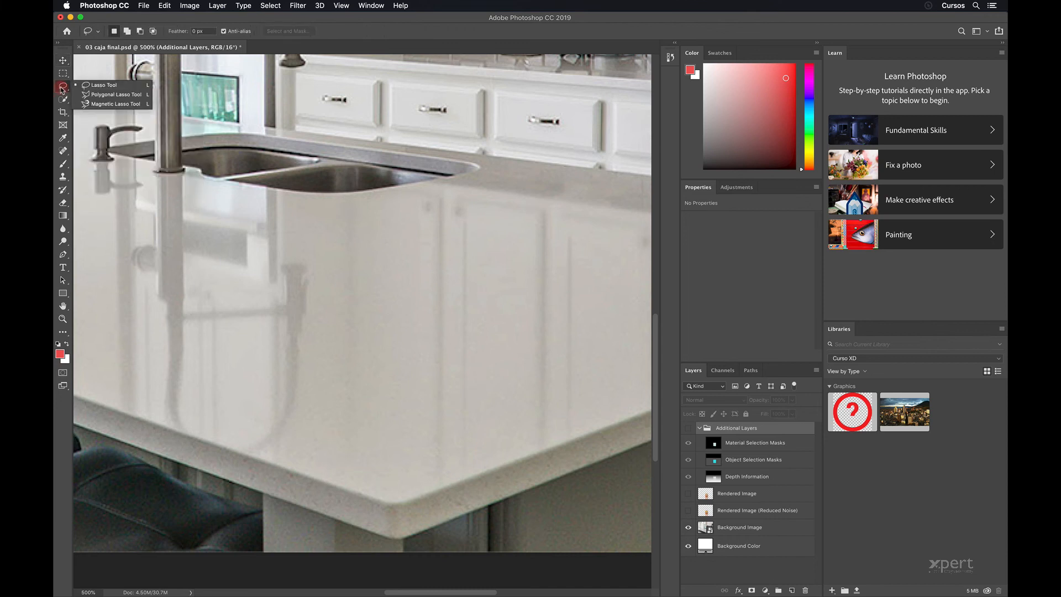
left_click(93, 98)
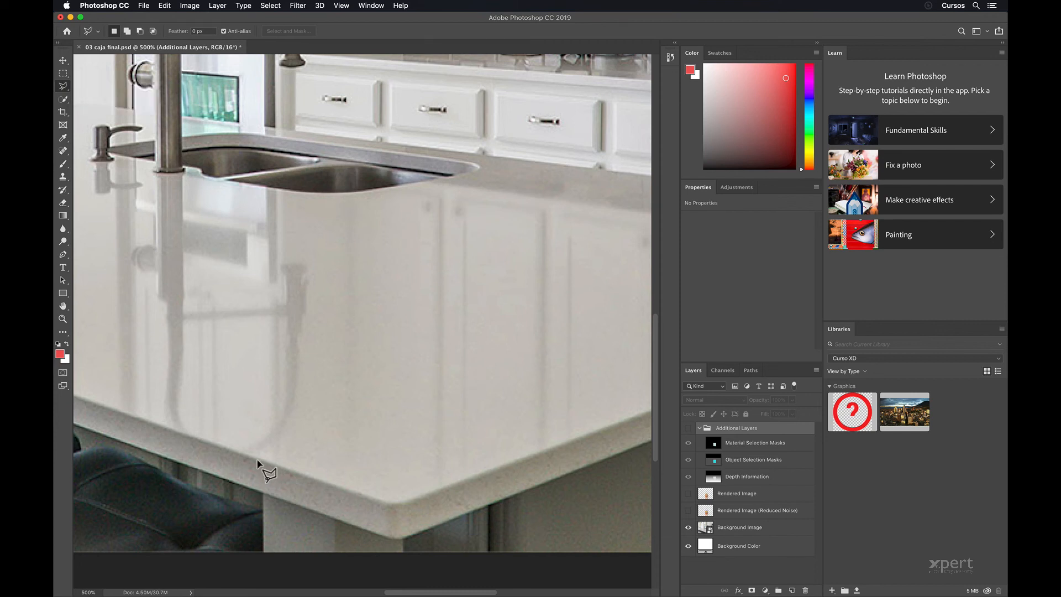
left_click(230, 449)
left_click(392, 504)
left_click(636, 419)
left_click(629, 573)
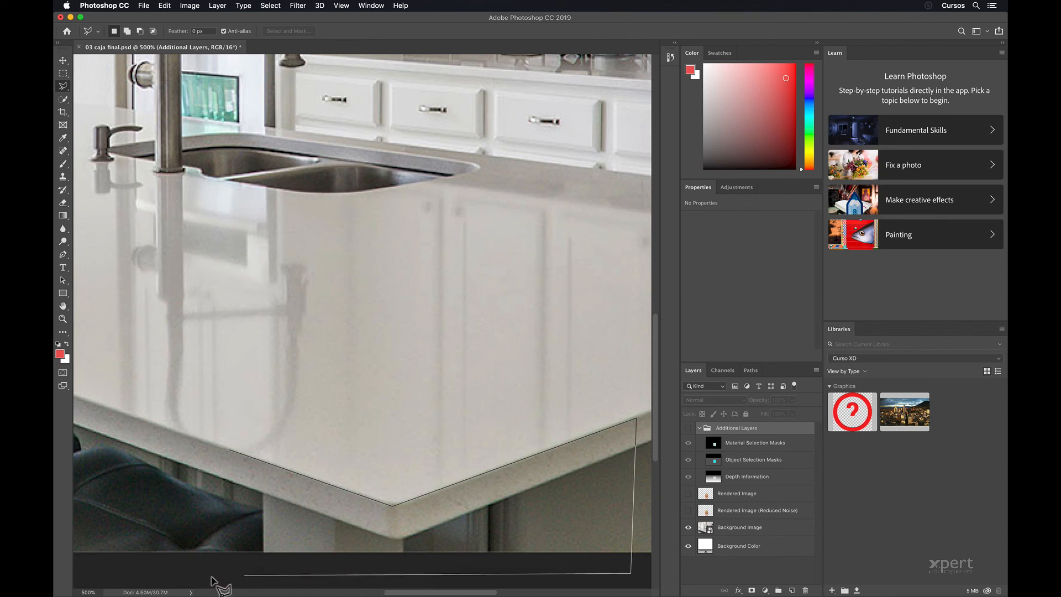
left_click(173, 577)
left_click(188, 513)
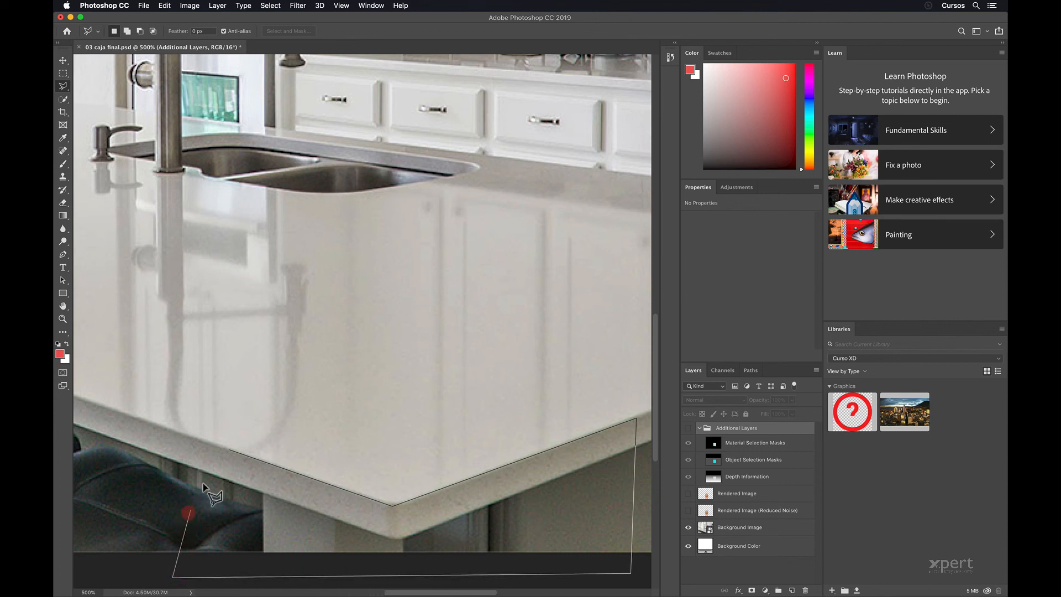
left_click(230, 454)
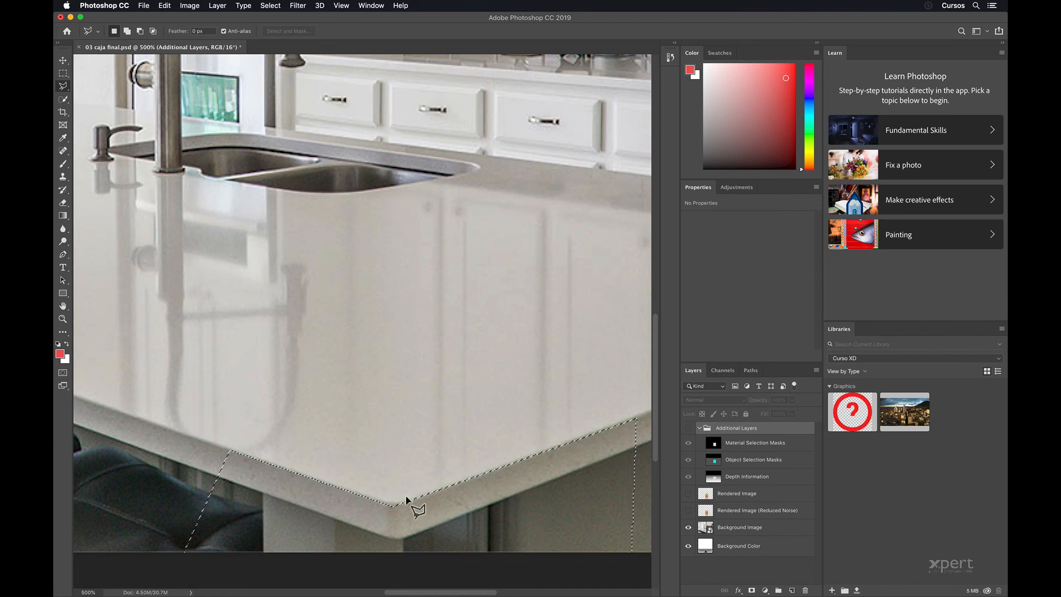
Show the Rendered Image (Reduced Noise) layer and mask out its selected area with an inverted layer mask feathered about 1.6 px
left_click(735, 509)
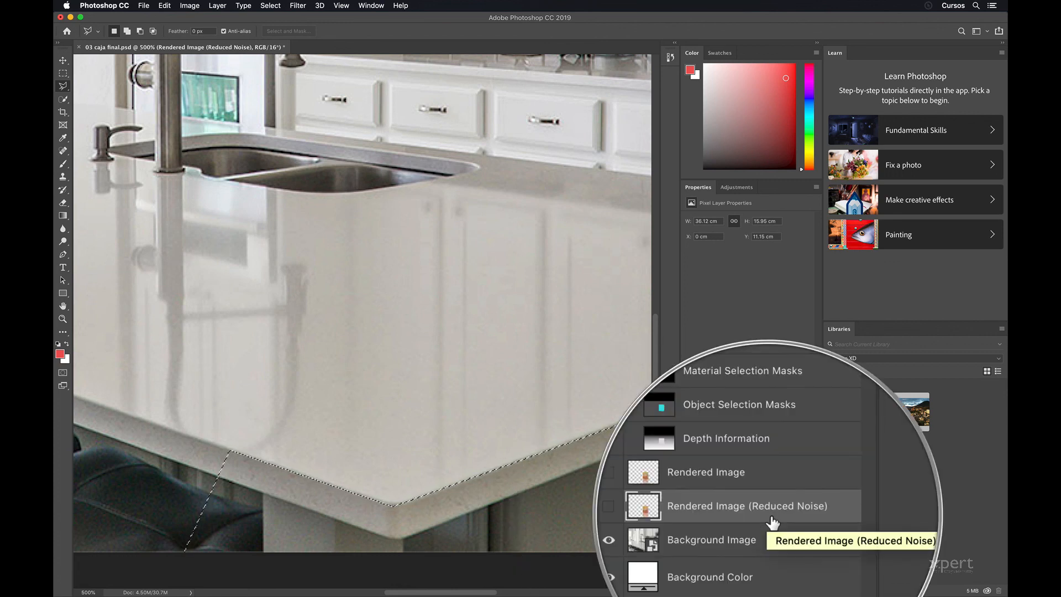
left_click(688, 510)
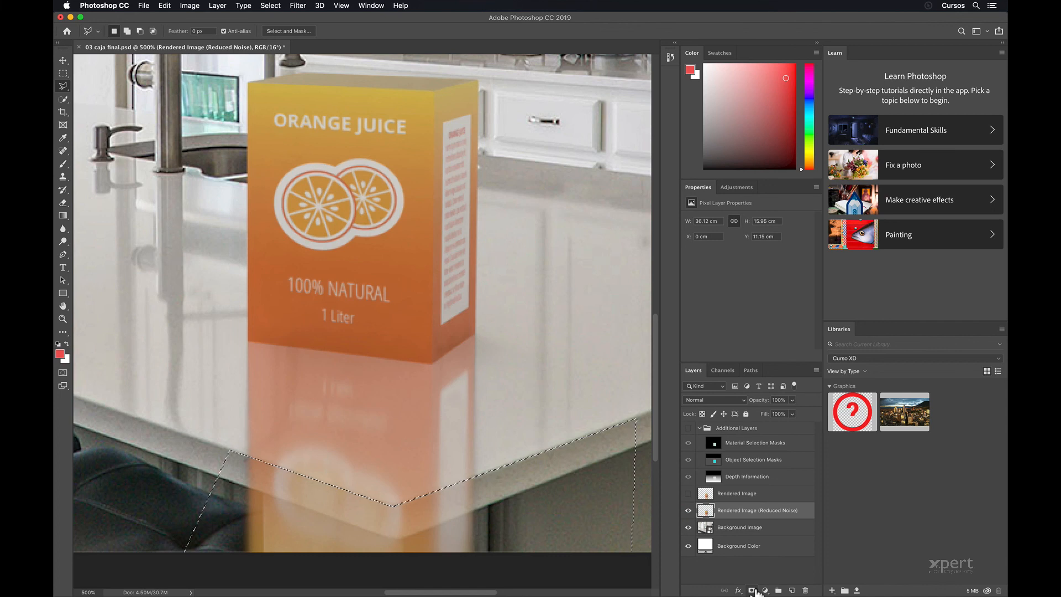
left_click(753, 590)
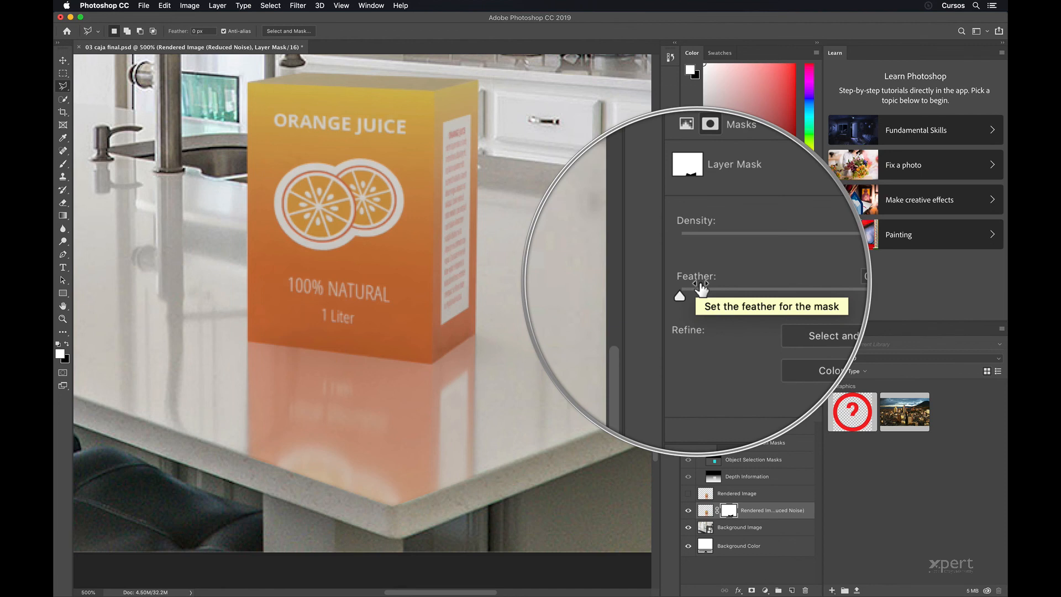
left_click_drag(689, 290, 716, 289)
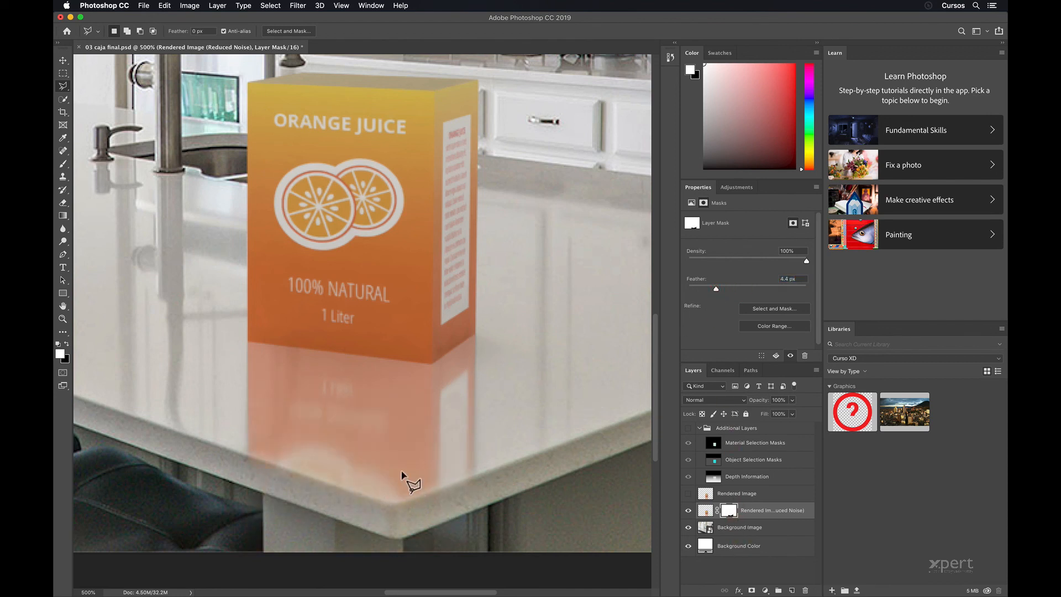
left_click_drag(711, 291, 698, 291)
View the whole kitchen composite in full-screen mode with the interface hidden to check the box and its trimmed reflection
scroll(512, 299, "down", 4, "alt")
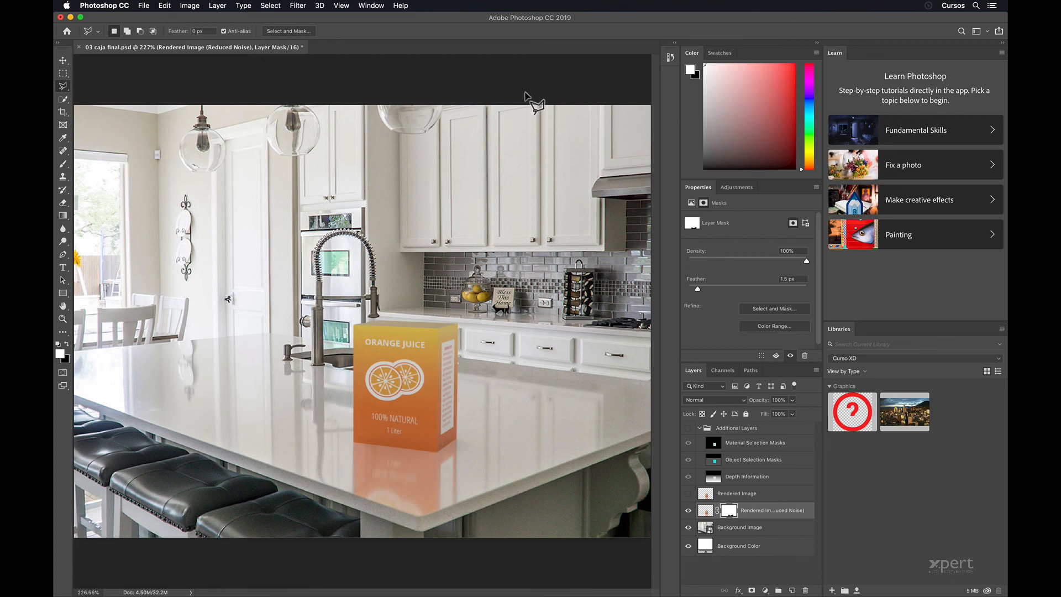
key("f")
key("f")
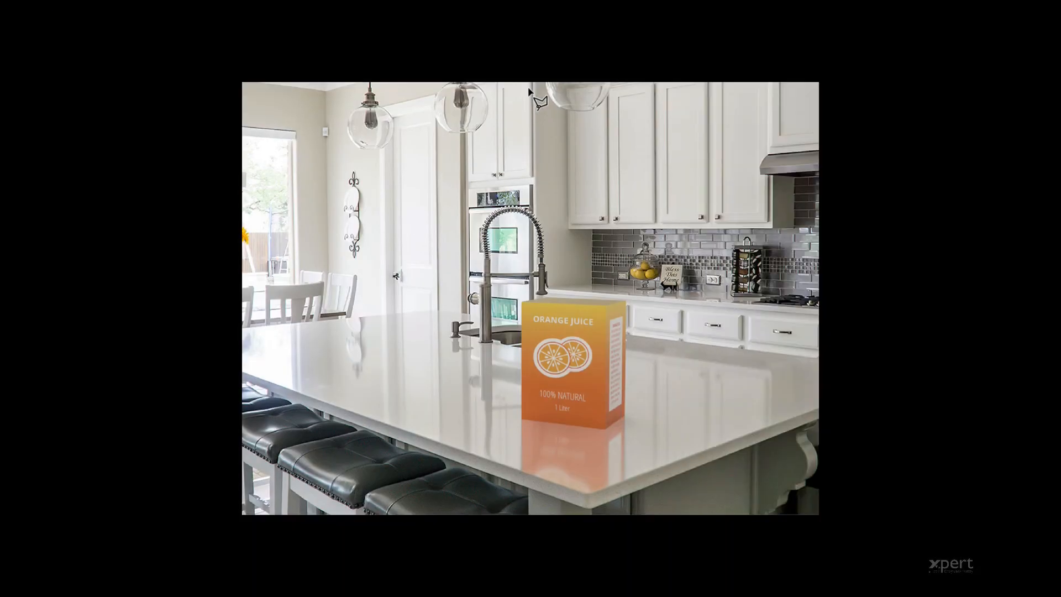